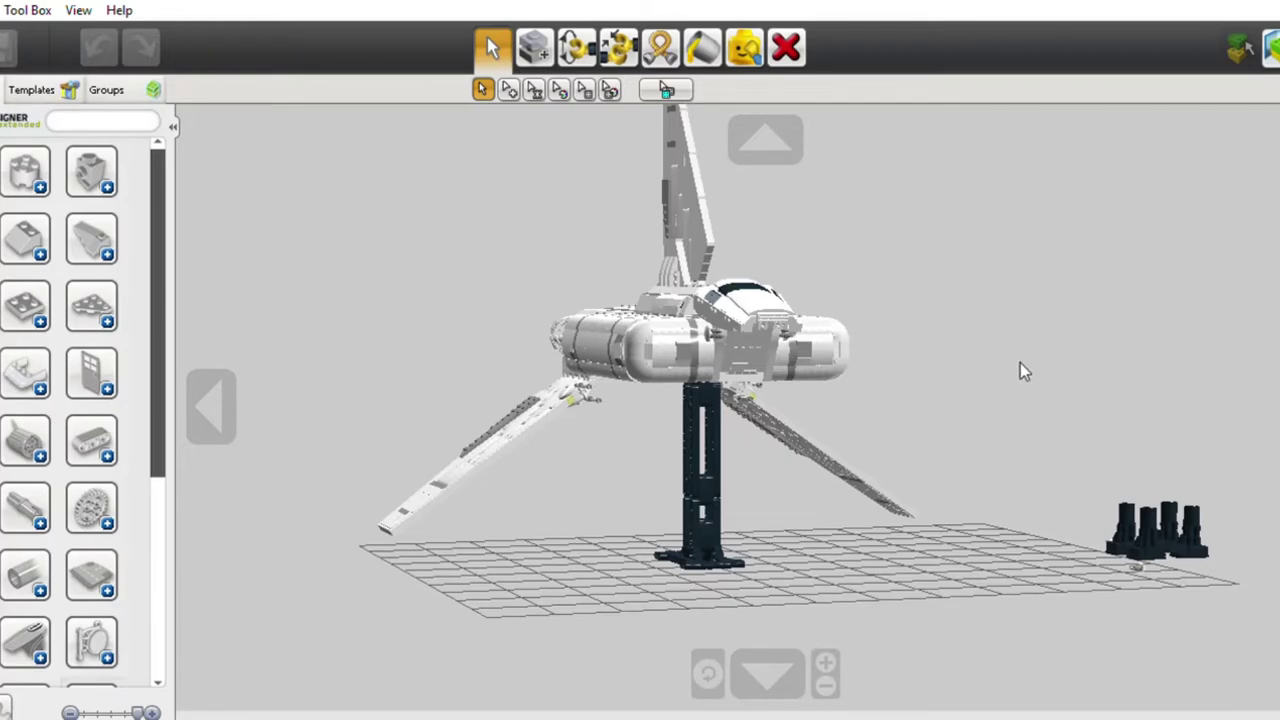
Step: Examine the shuttle model on its stand from the front, both sides, the rear and above
{"action": "right_click_drag", "start_coordinate": [930, 306], "coordinate": [1157, 323]}
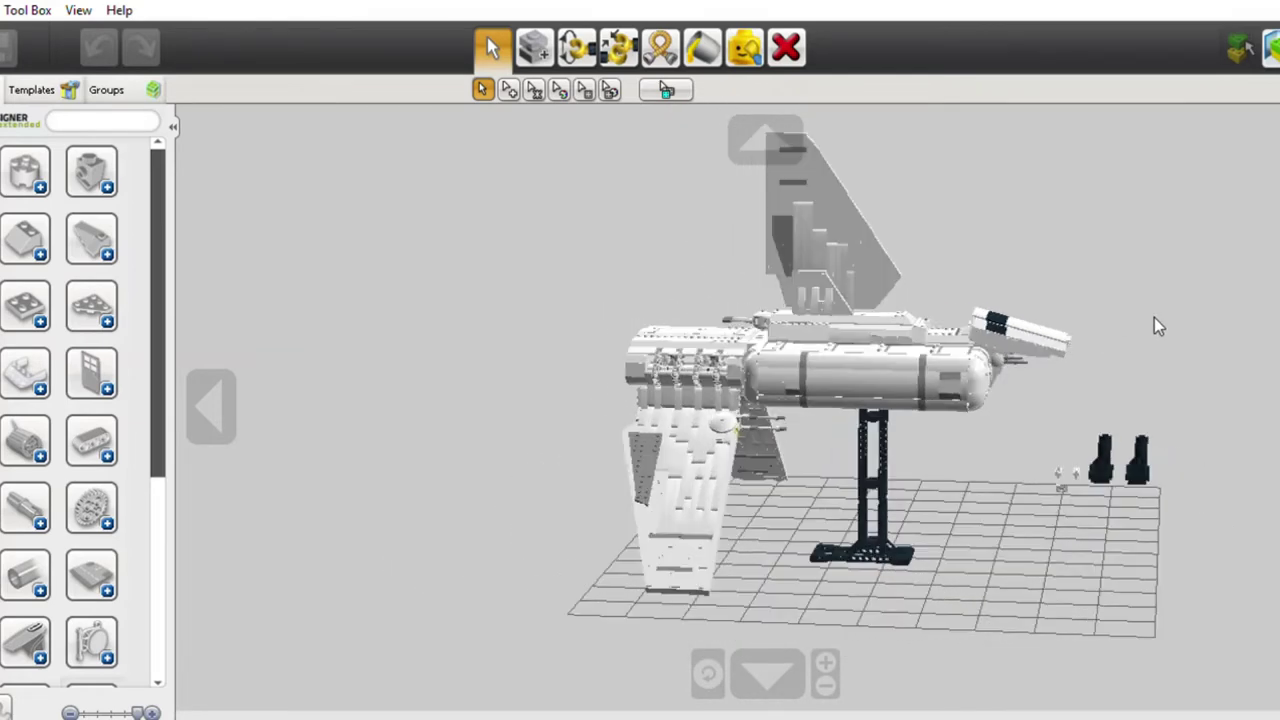
{"action": "right_click_drag", "start_coordinate": [651, 263], "coordinate": [1096, 336]}
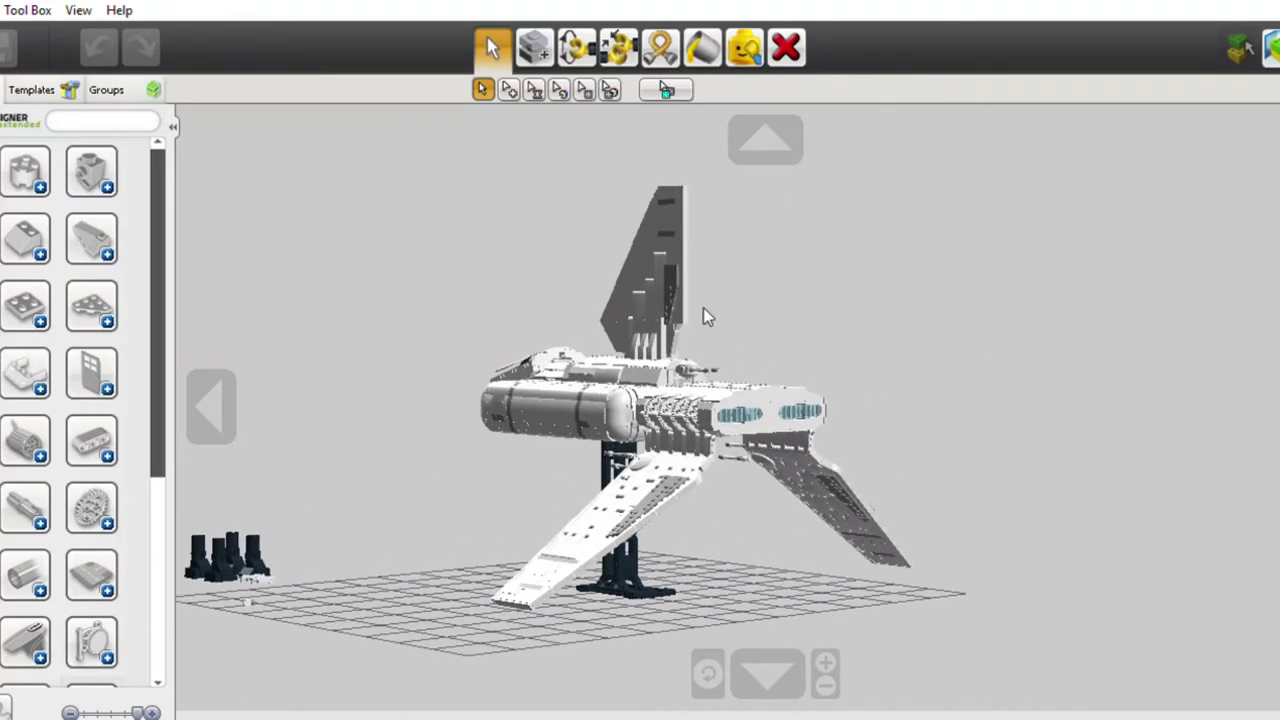
{"action": "right_click_drag", "start_coordinate": [483, 273], "coordinate": [697, 273]}
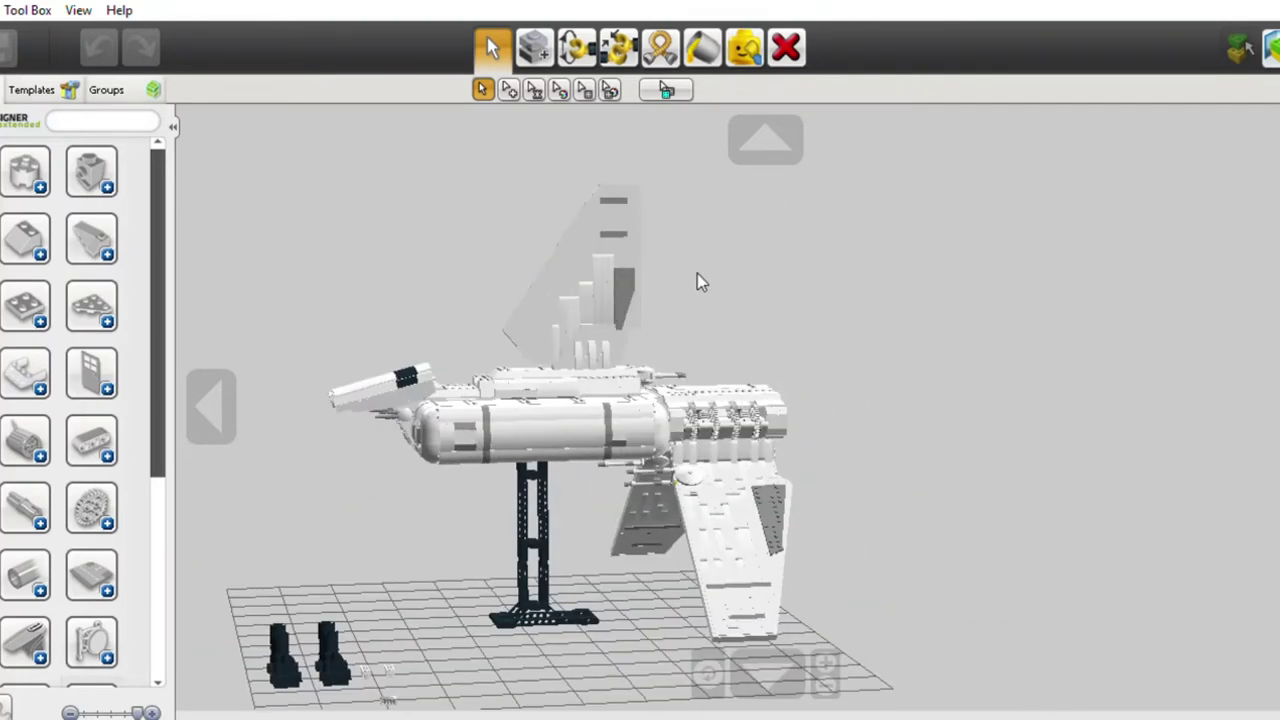
{"action": "right_click", "coordinate": [532, 368]}
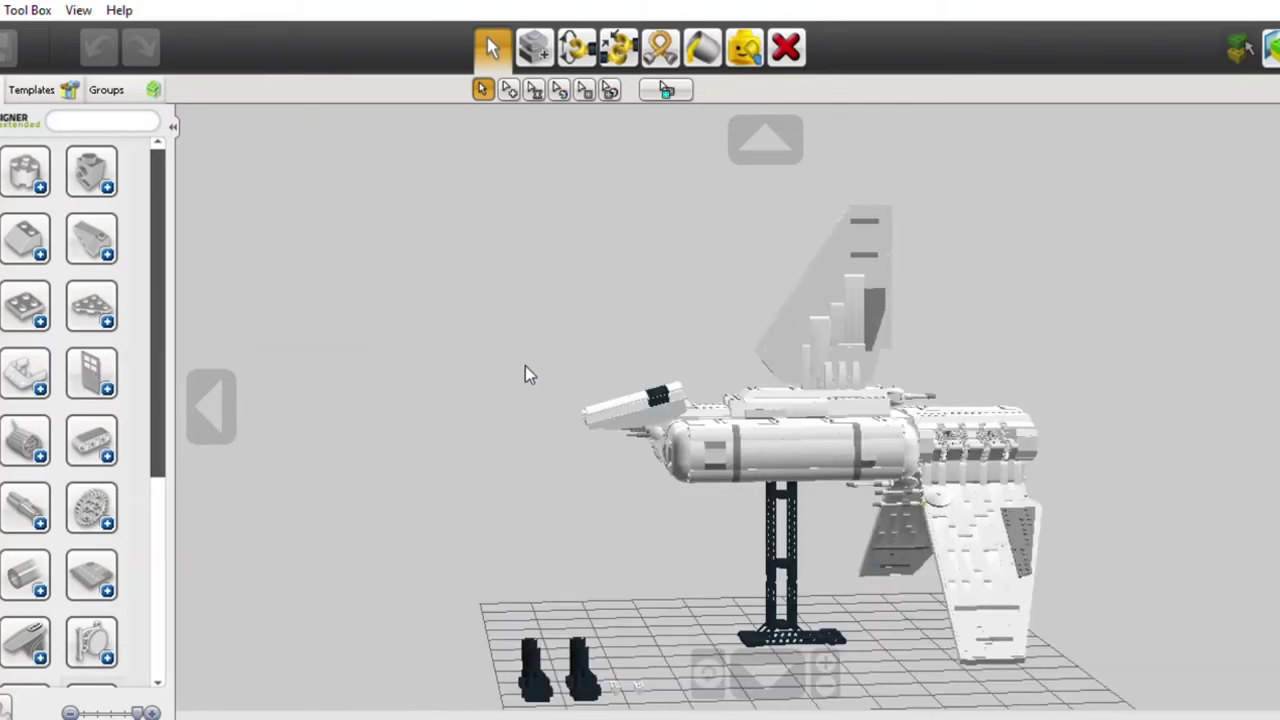
{"action": "right_click_drag", "start_coordinate": [525, 365], "coordinate": [433, 352]}
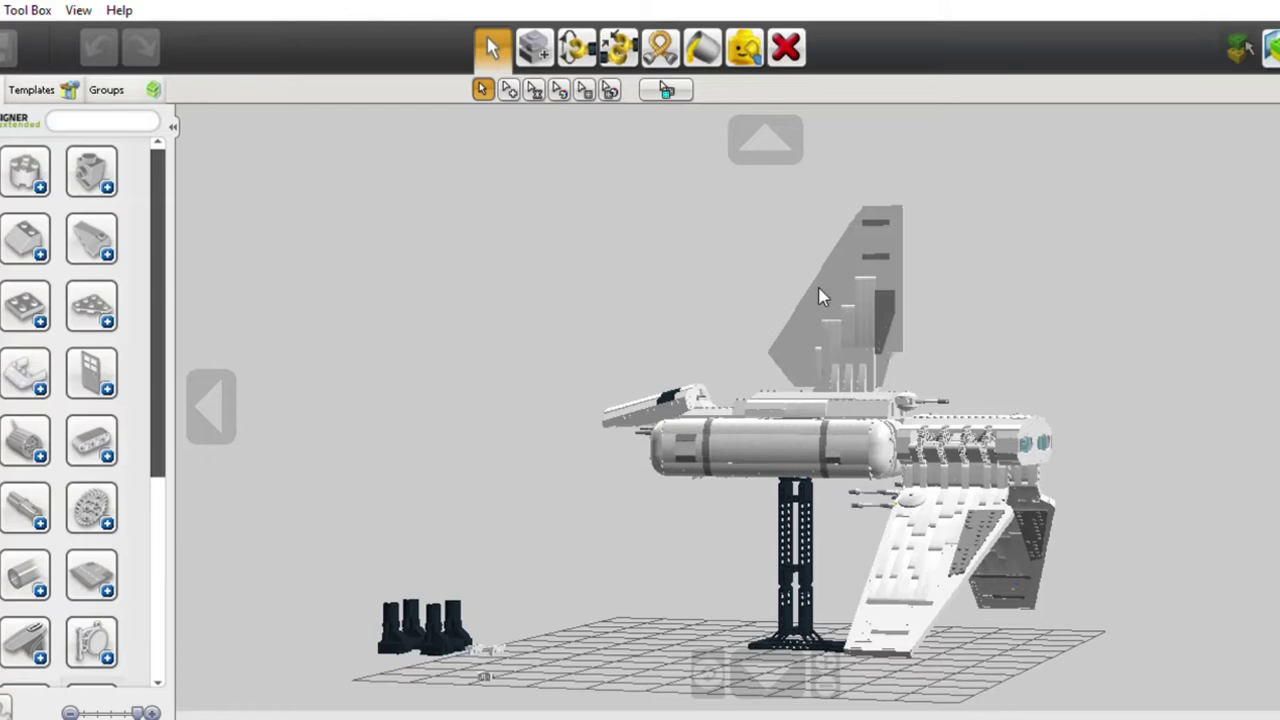
{"action": "right_click_drag", "start_coordinate": [970, 297], "coordinate": [1190, 303]}
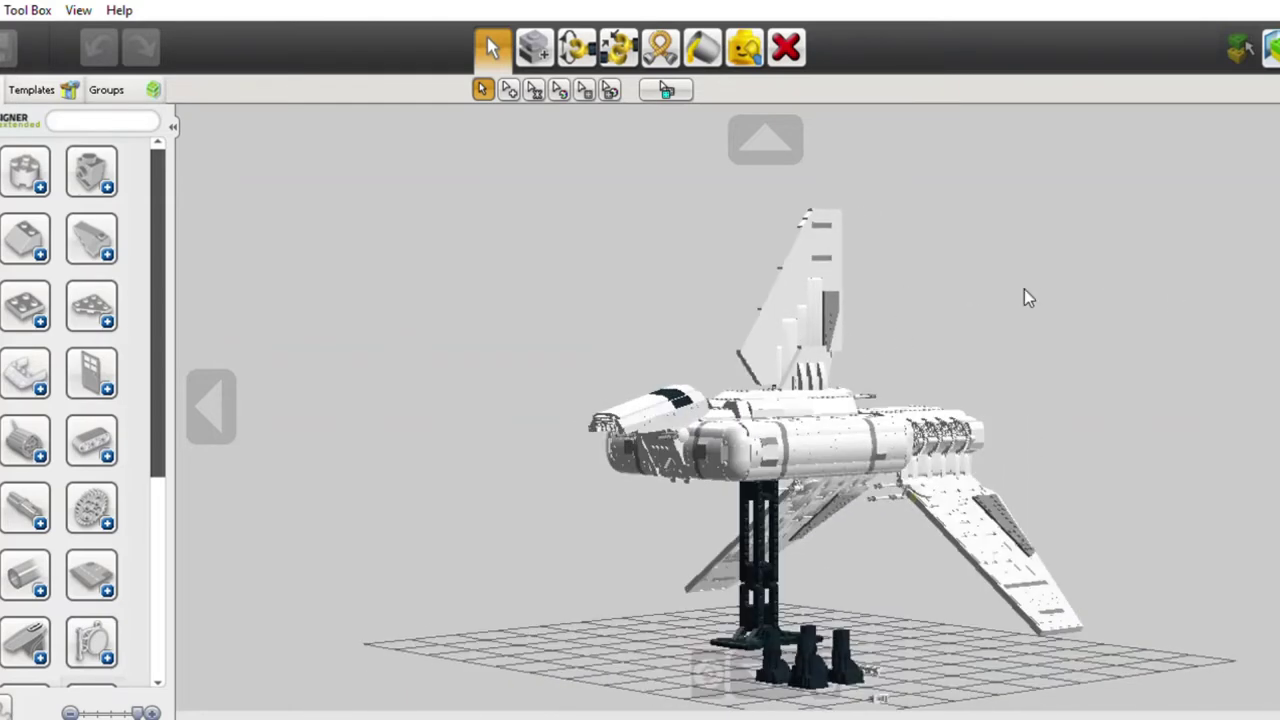
{"action": "right_click_drag", "start_coordinate": [1025, 290], "coordinate": [914, 408]}
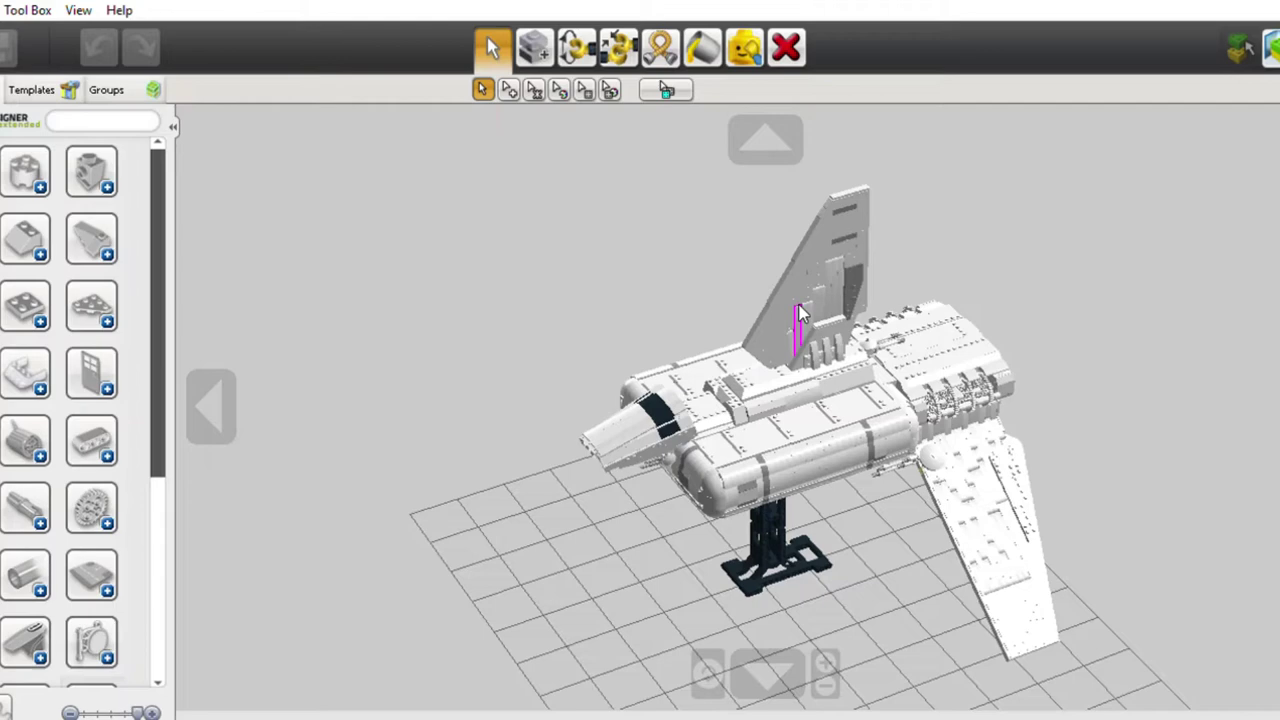
{"action": "right_click_drag", "start_coordinate": [1038, 310], "coordinate": [1188, 233]}
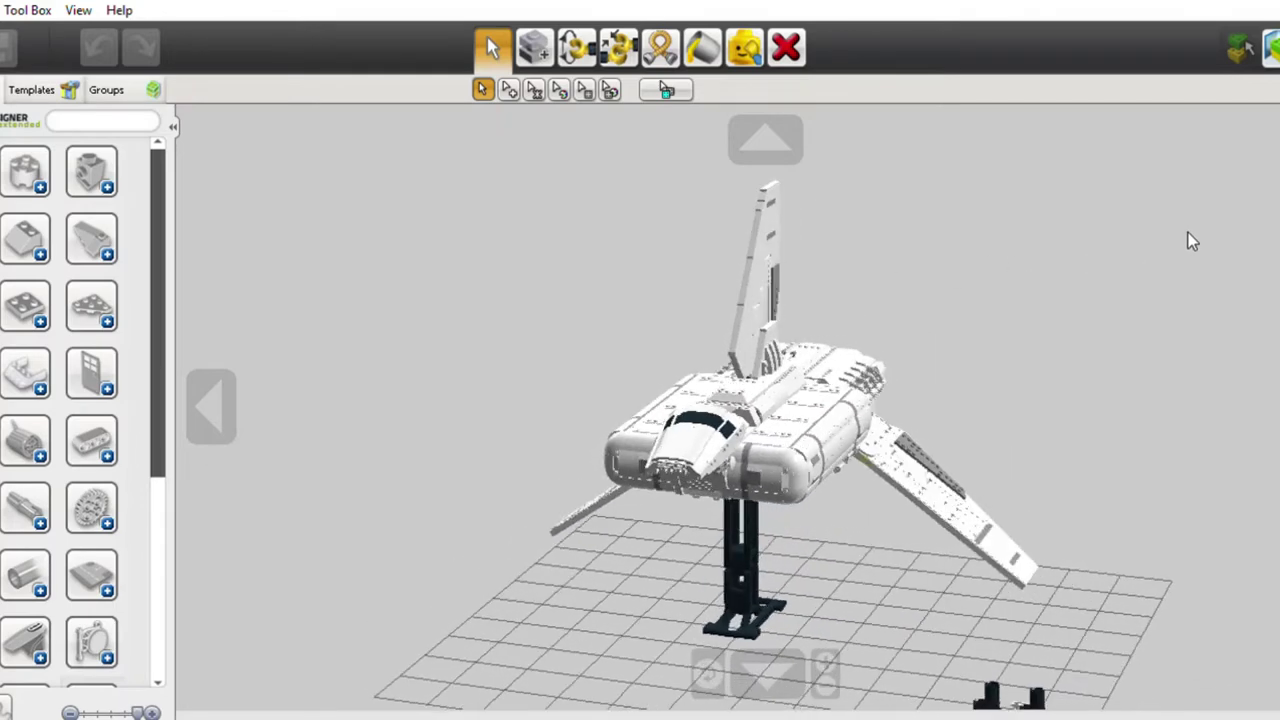
{"action": "right_click_drag", "start_coordinate": [643, 262], "coordinate": [725, 318]}
{"action": "right_click_drag", "start_coordinate": [820, 328], "coordinate": [715, 355]}
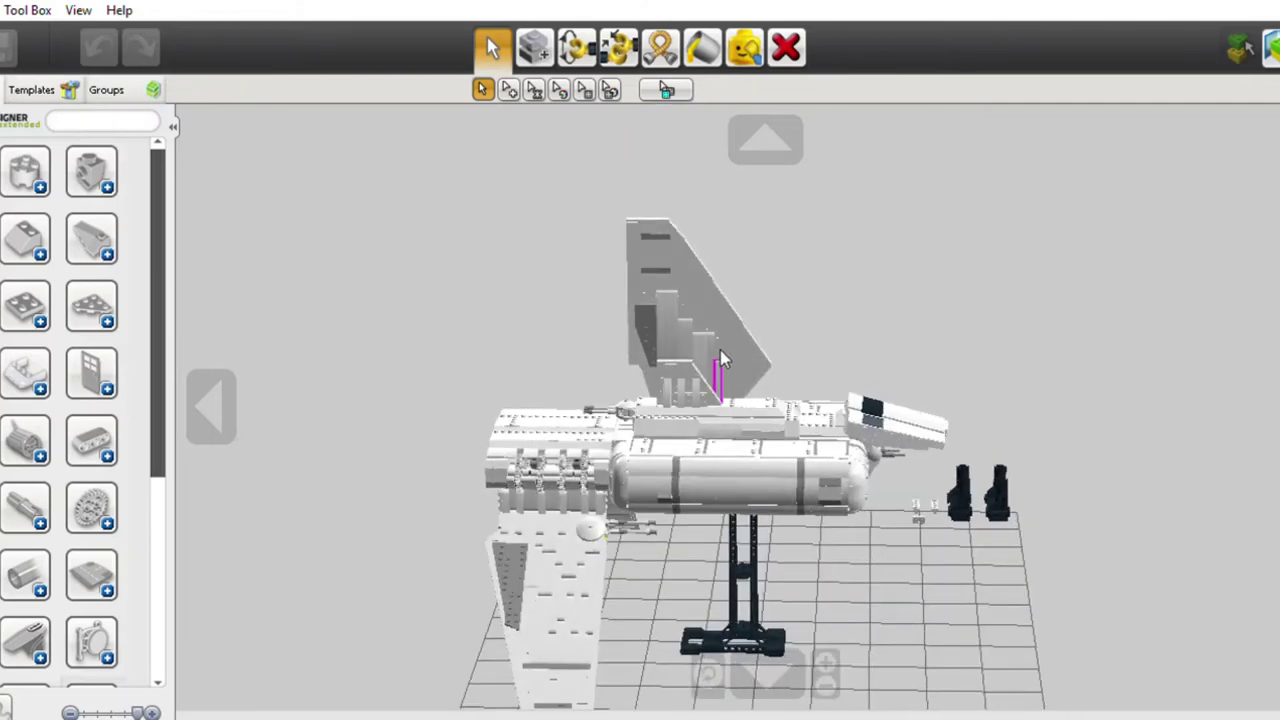
Step: Clone the narrow white brick at the base of the tail fin beneath the hull beside the stand, and delete the copy
{"action": "left_click", "coordinate": [718, 358]}
{"action": "right_click_drag", "start_coordinate": [820, 312], "coordinate": [806, 299]}
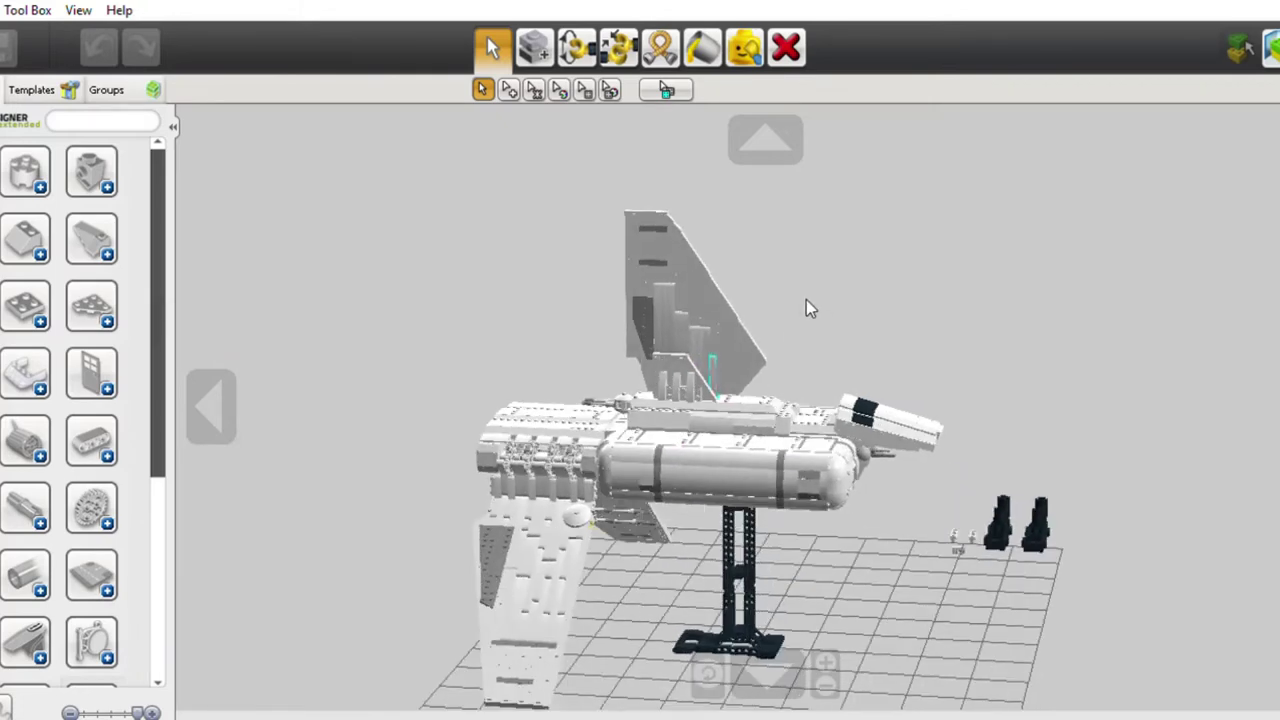
{"action": "left_click", "coordinate": [536, 44]}
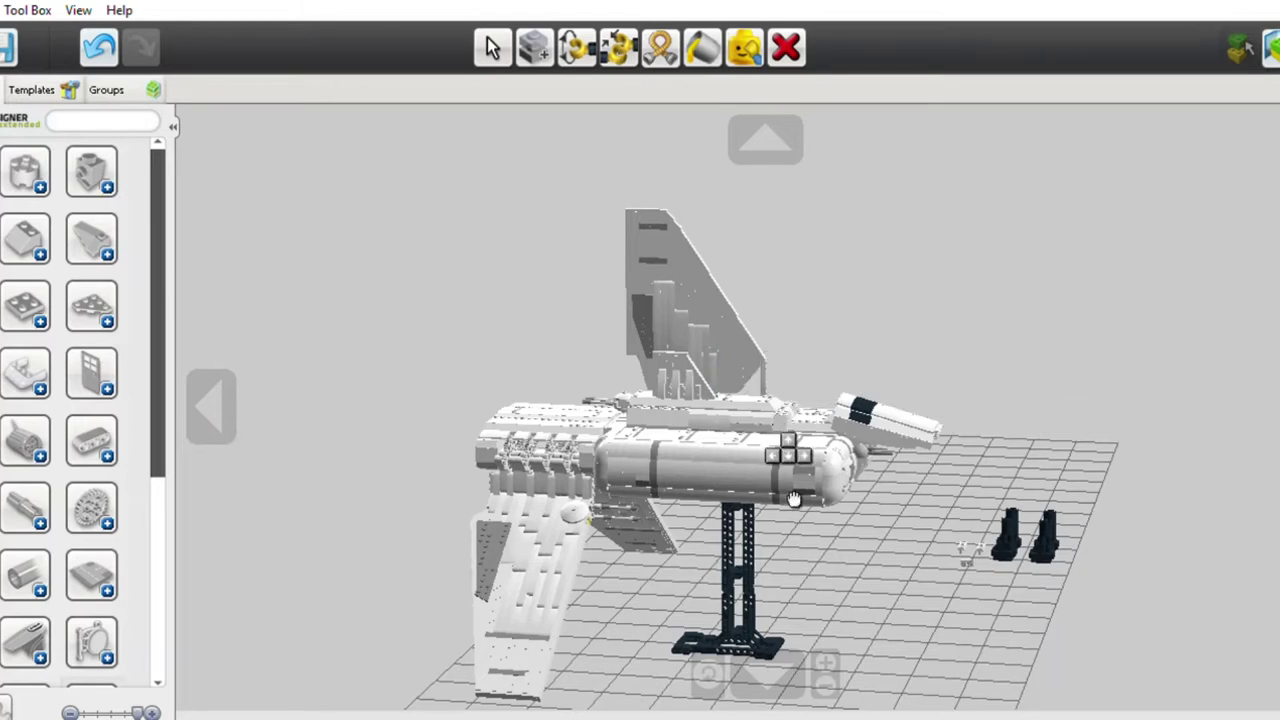
{"action": "left_click", "coordinate": [795, 518]}
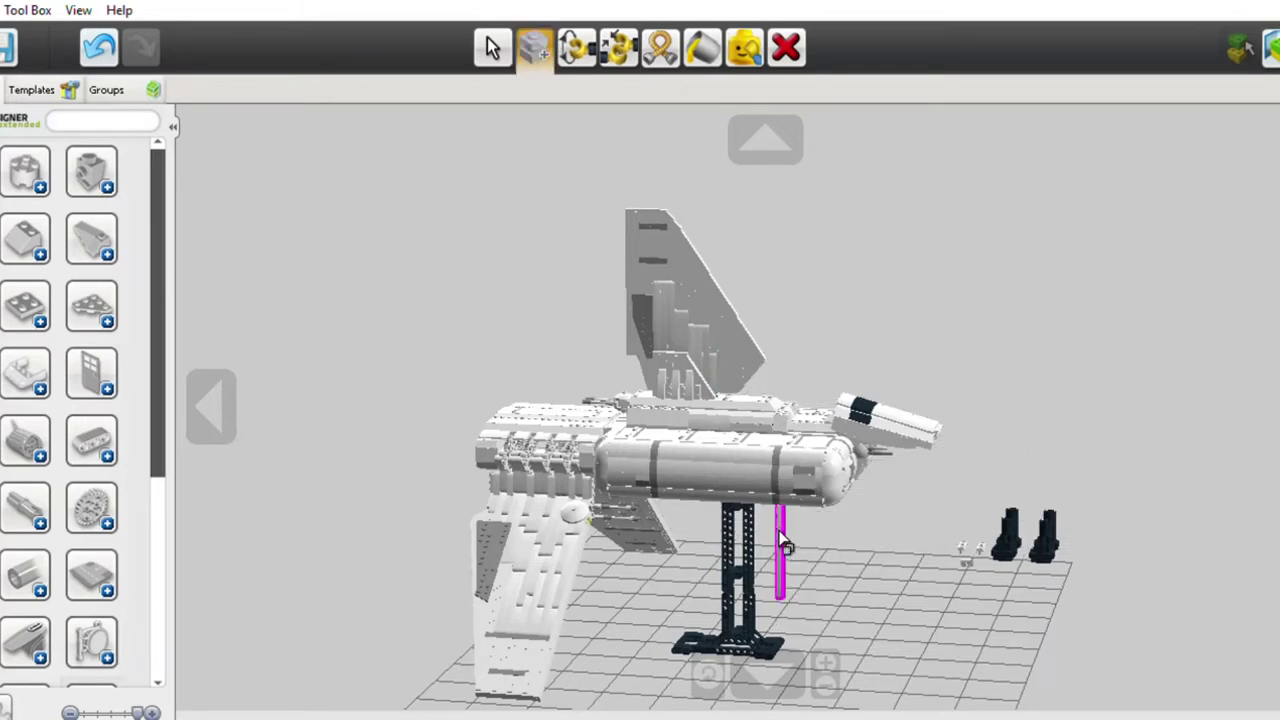
{"action": "left_click", "coordinate": [786, 47]}
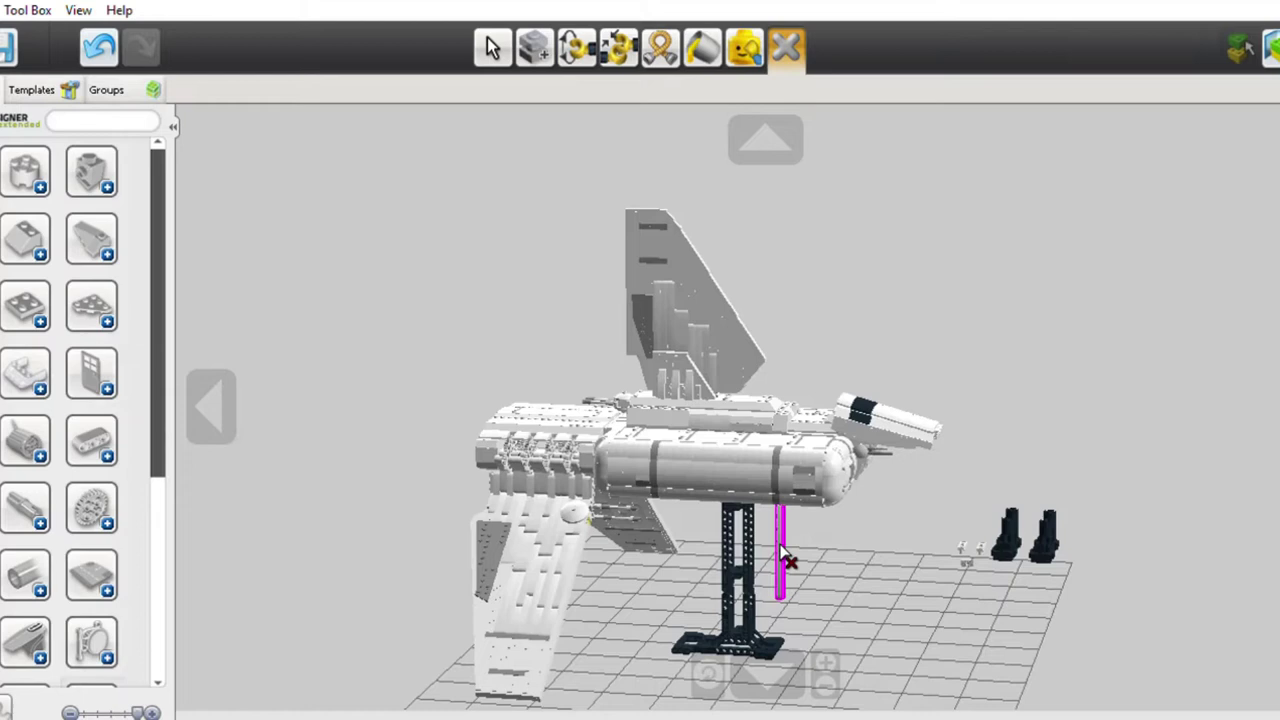
{"action": "left_click", "coordinate": [783, 556]}
{"action": "left_click", "coordinate": [493, 47]}
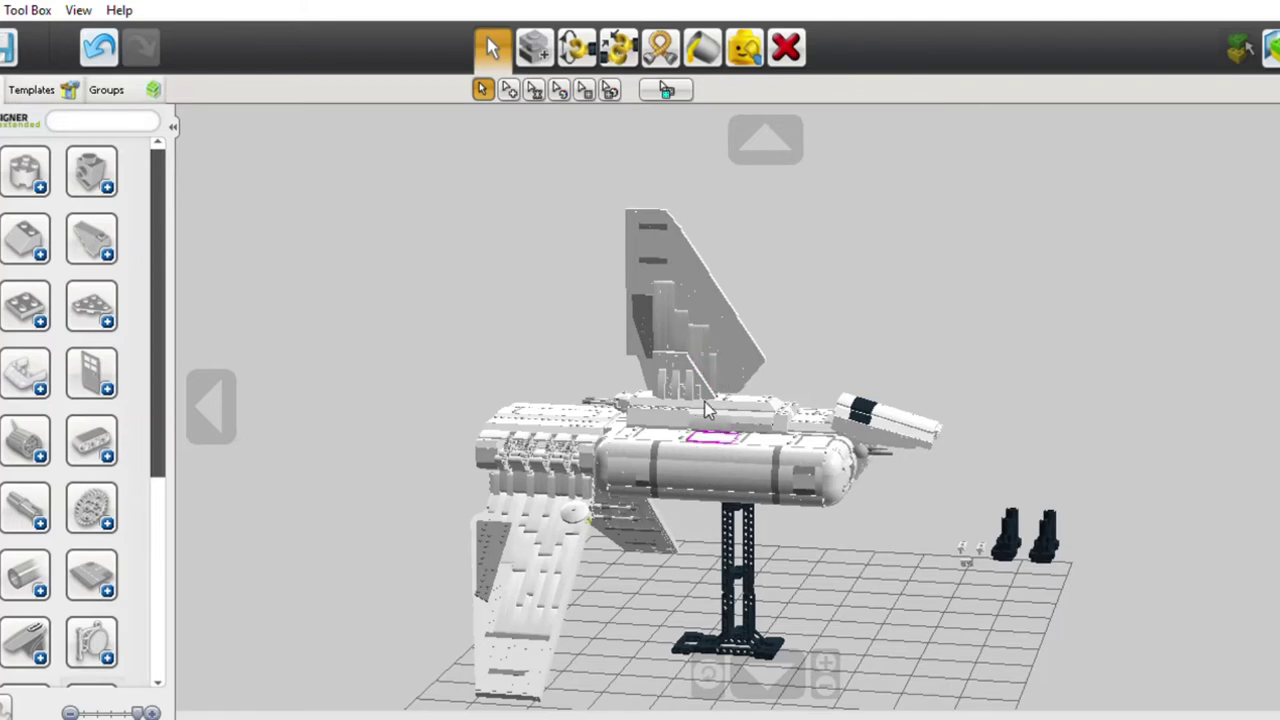
Step: Examine the shuttle's upper hull, tail fin, support stand and underside from several angles
{"action": "mouse_move", "coordinate": [828, 457]}
{"action": "right_mouse_down"}
{"action": "mouse_move", "coordinate": [820, 425]}
{"action": "mouse_move", "coordinate": [808, 446]}
{"action": "right_mouse_up"}
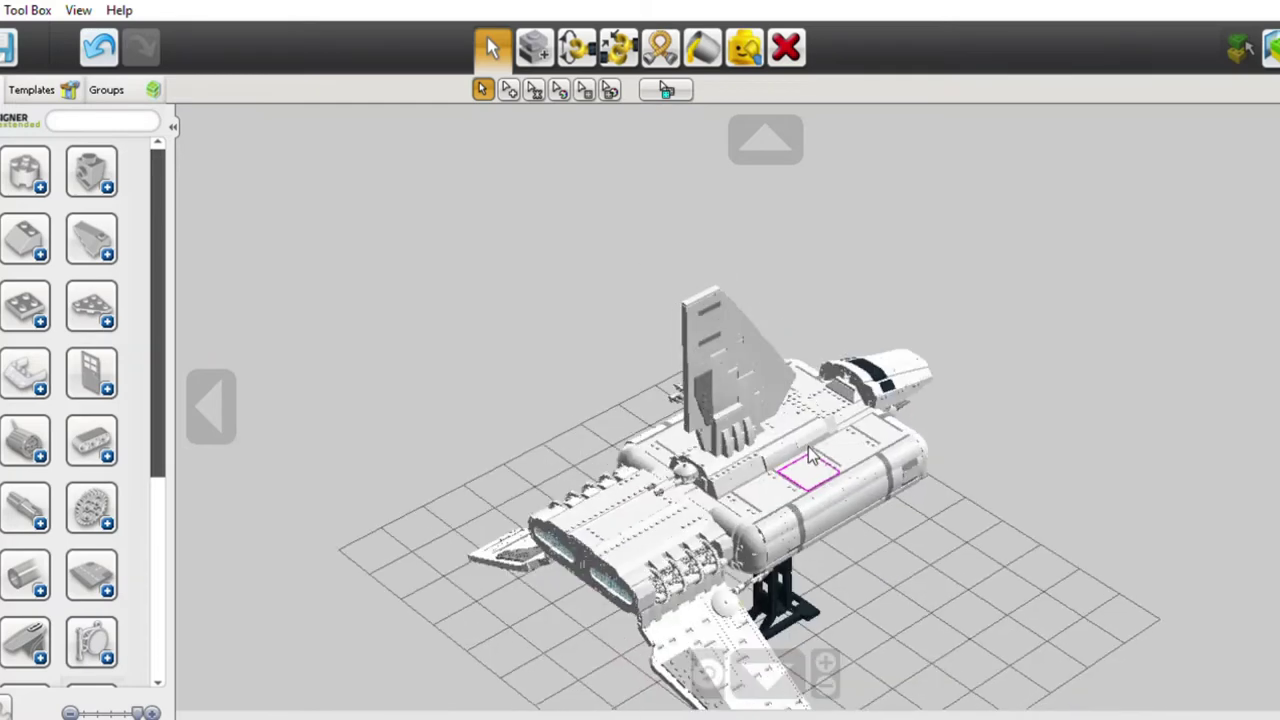
{"action": "right_click_drag", "start_coordinate": [700, 482], "coordinate": [585, 478]}
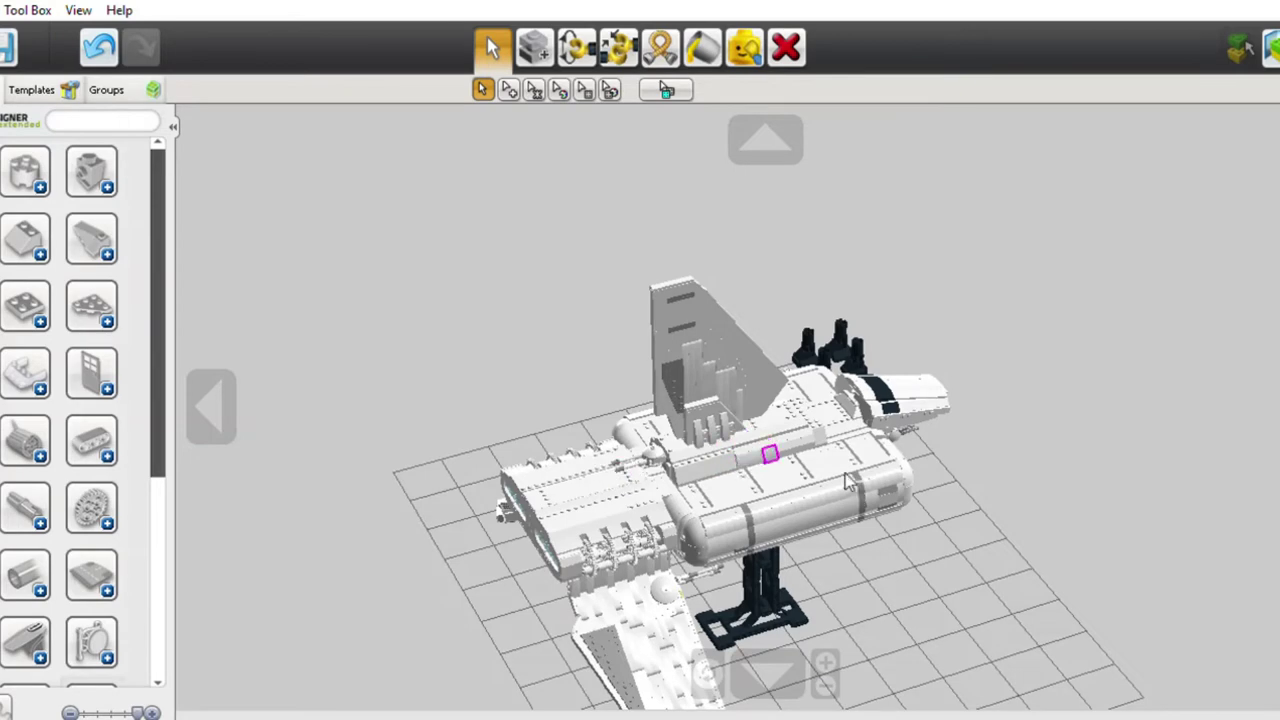
{"action": "right_click_drag", "start_coordinate": [845, 480], "coordinate": [696, 470]}
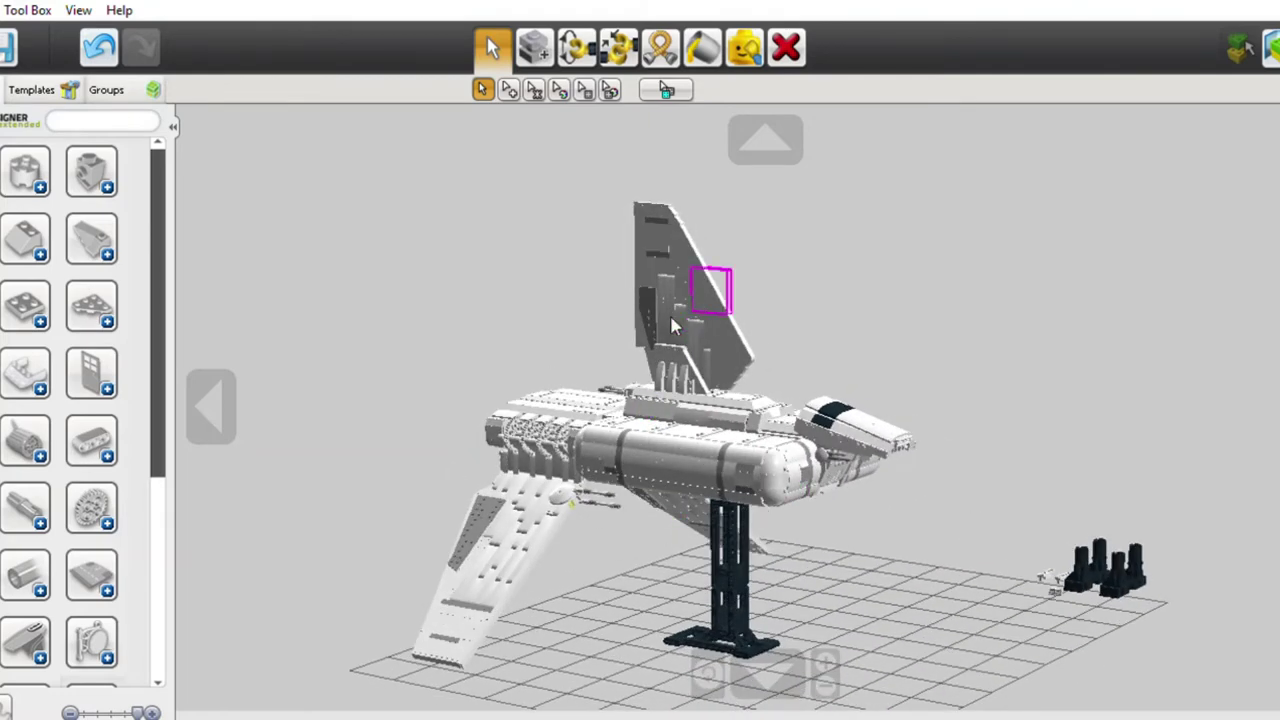
{"action": "right_click_drag", "start_coordinate": [952, 366], "coordinate": [1004, 418]}
{"action": "right_click_drag", "start_coordinate": [785, 542], "coordinate": [799, 546]}
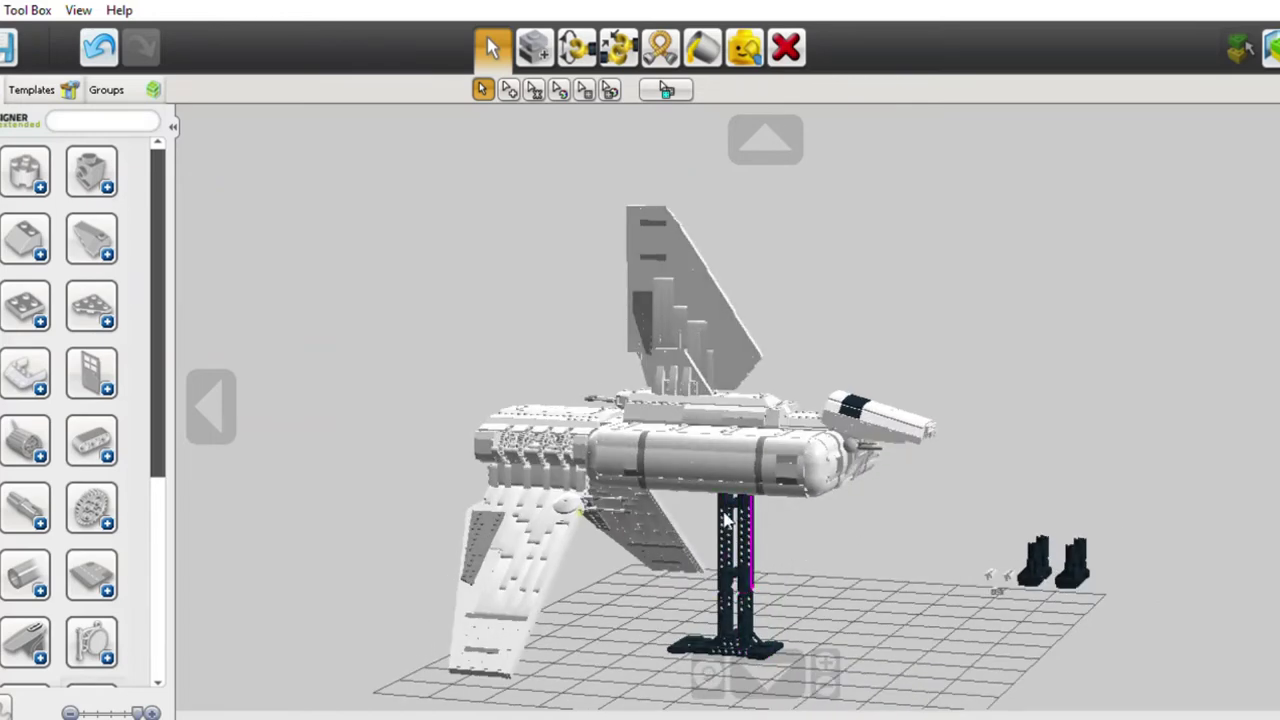
{"action": "right_click_drag", "start_coordinate": [790, 543], "coordinate": [668, 414]}
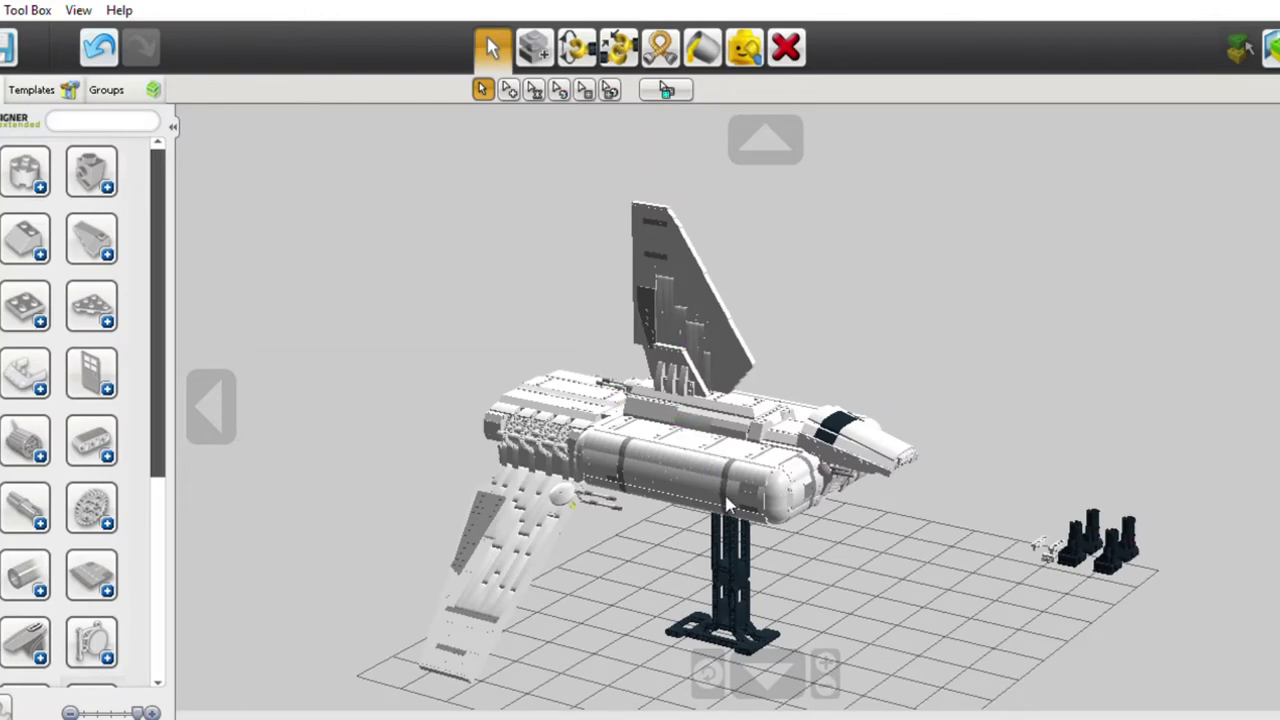
{"action": "right_click_drag", "start_coordinate": [728, 507], "coordinate": [794, 343]}
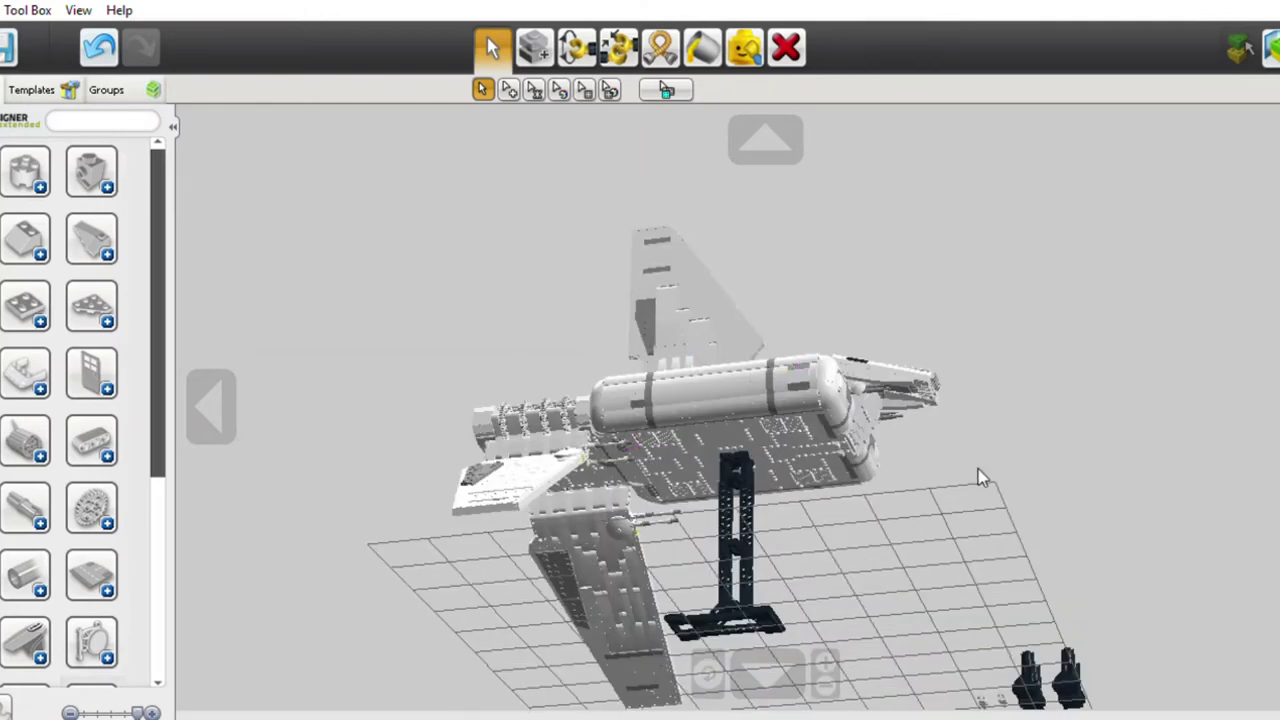
{"action": "right_click_drag", "start_coordinate": [953, 510], "coordinate": [664, 640]}
{"action": "right_click_drag", "start_coordinate": [1046, 474], "coordinate": [1208, 472]}
Step: Clone a flat white panel from the top of the side hull, turn it upright and place it on the baseplate
{"action": "scroll", "coordinate": [1208, 472], "scroll_direction": "up", "scroll_amount": 3}
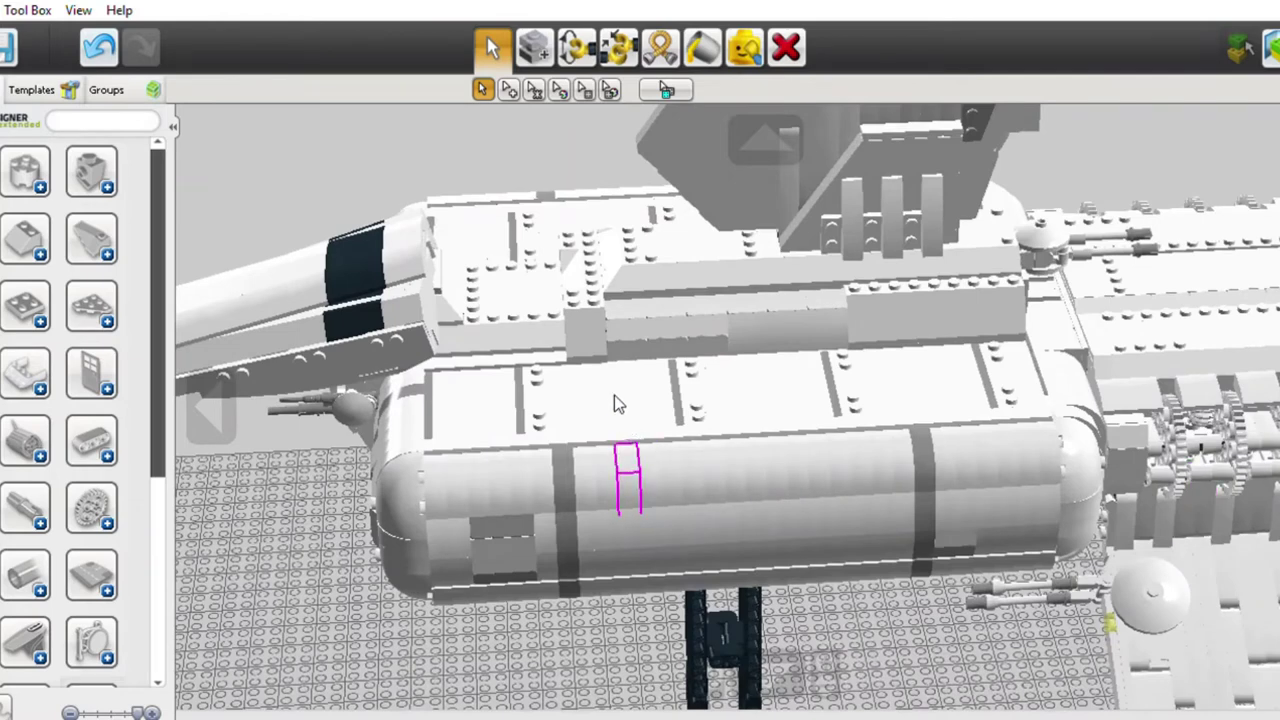
{"action": "left_click", "coordinate": [613, 372]}
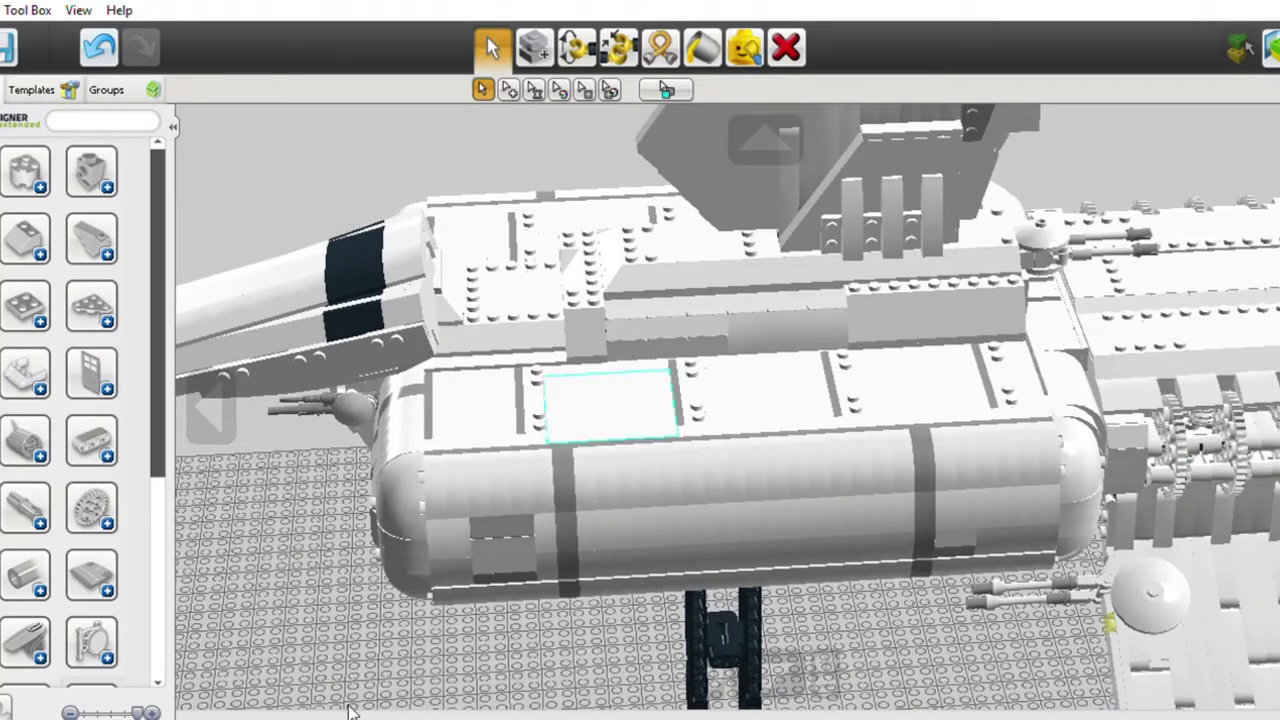
{"action": "left_click", "coordinate": [539, 32]}
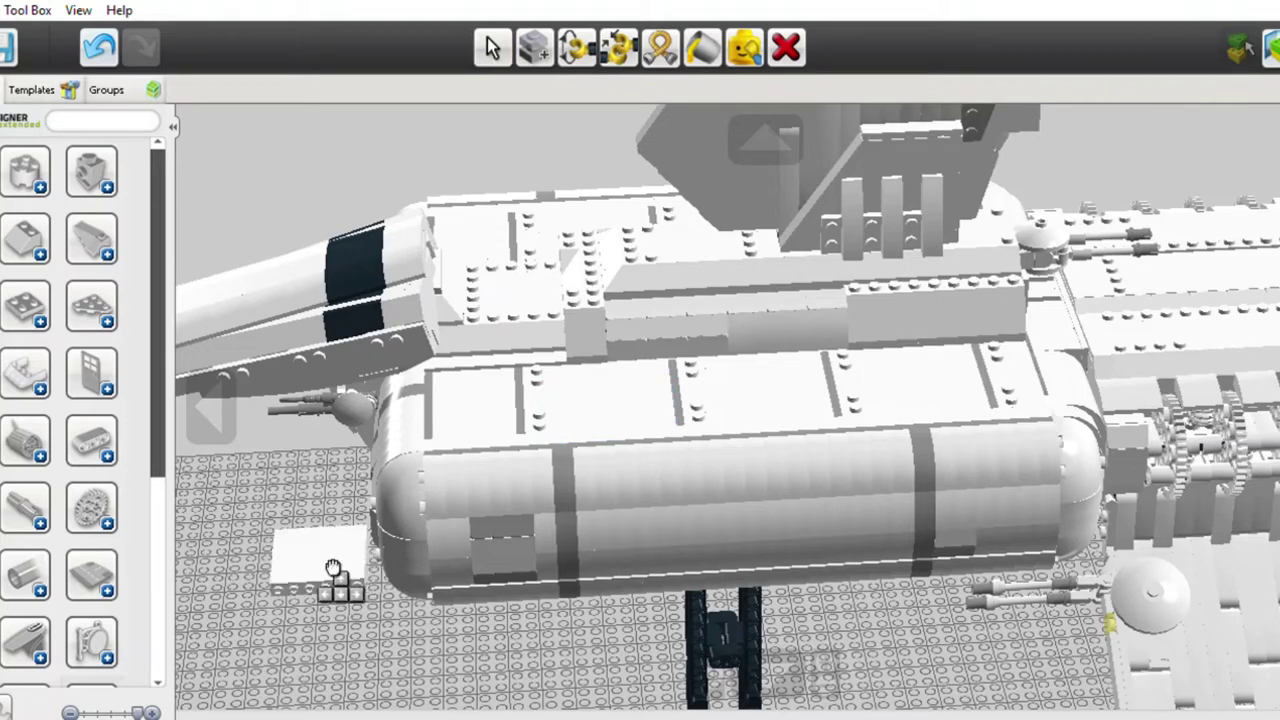
{"action": "key", "text": "Down"}
{"action": "left_click", "coordinate": [334, 612]}
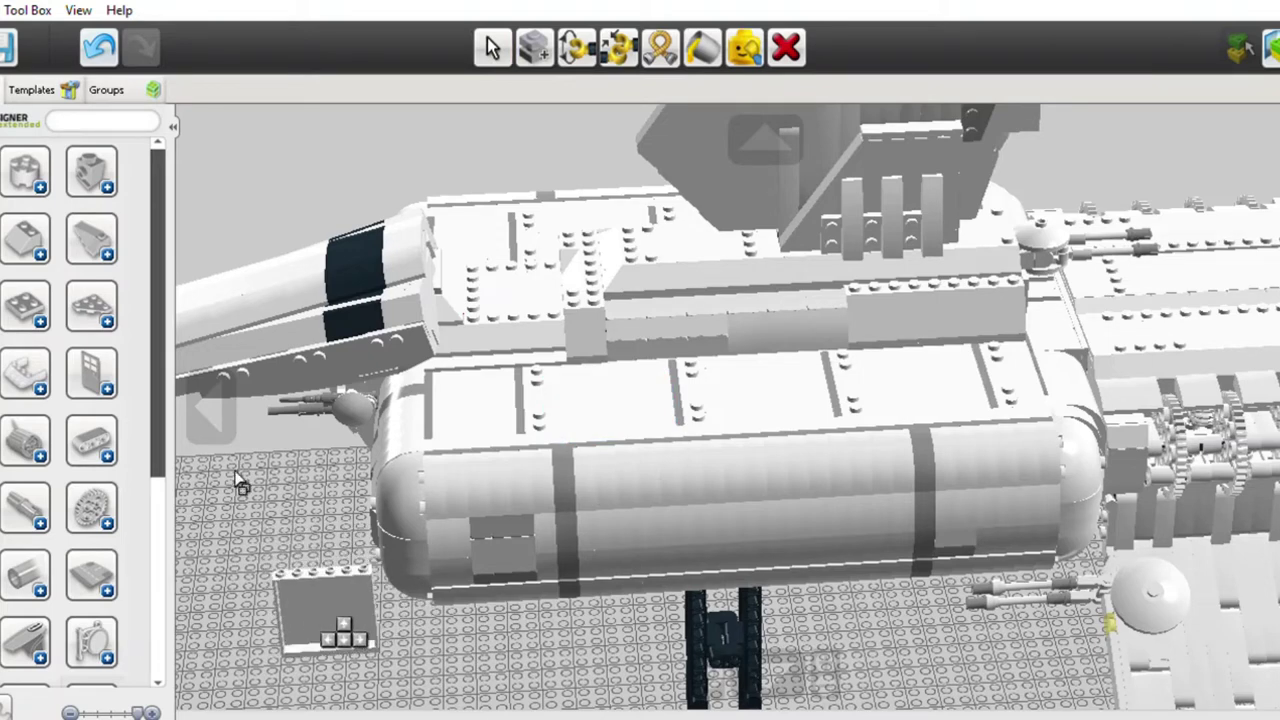
Step: Examine the side hull's top panels, rounded edges and dark stripes up close from the front, above and rear
{"action": "mouse_move", "coordinate": [470, 616]}
{"action": "right_mouse_down"}
{"action": "mouse_move", "coordinate": [526, 612]}
{"action": "mouse_move", "coordinate": [474, 614]}
{"action": "right_mouse_up"}
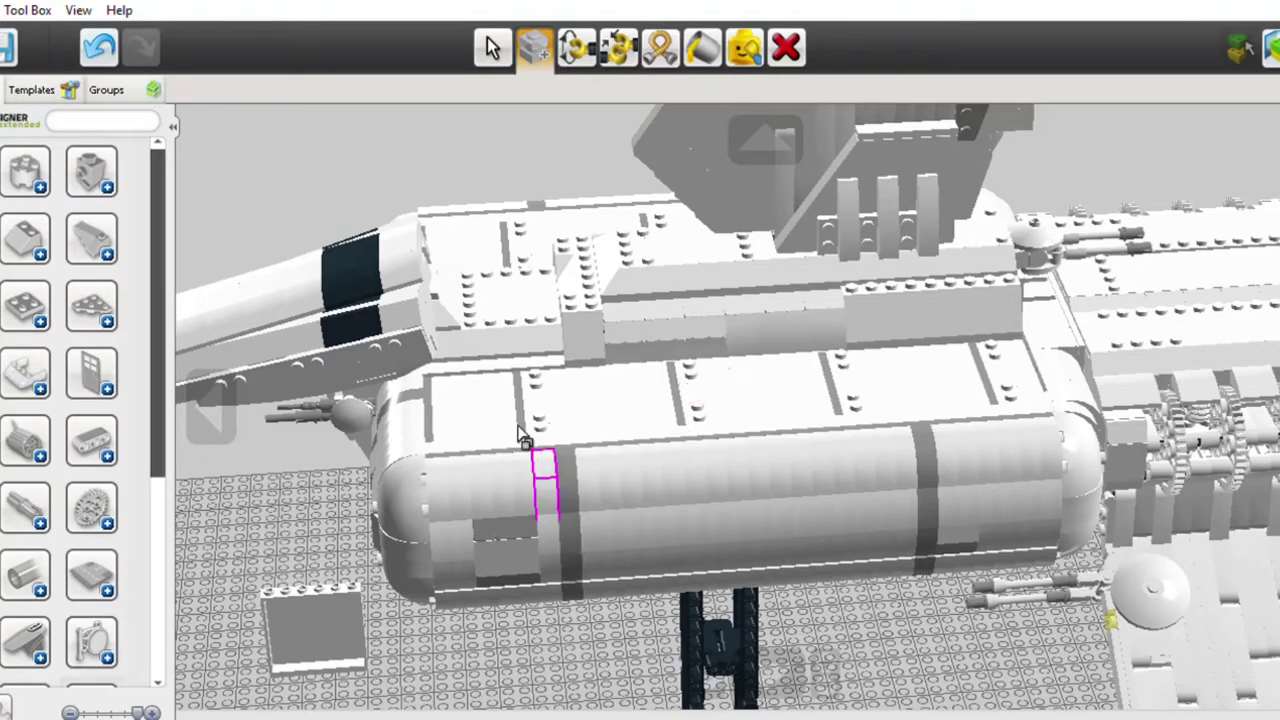
{"action": "right_click_drag", "start_coordinate": [467, 462], "coordinate": [425, 398]}
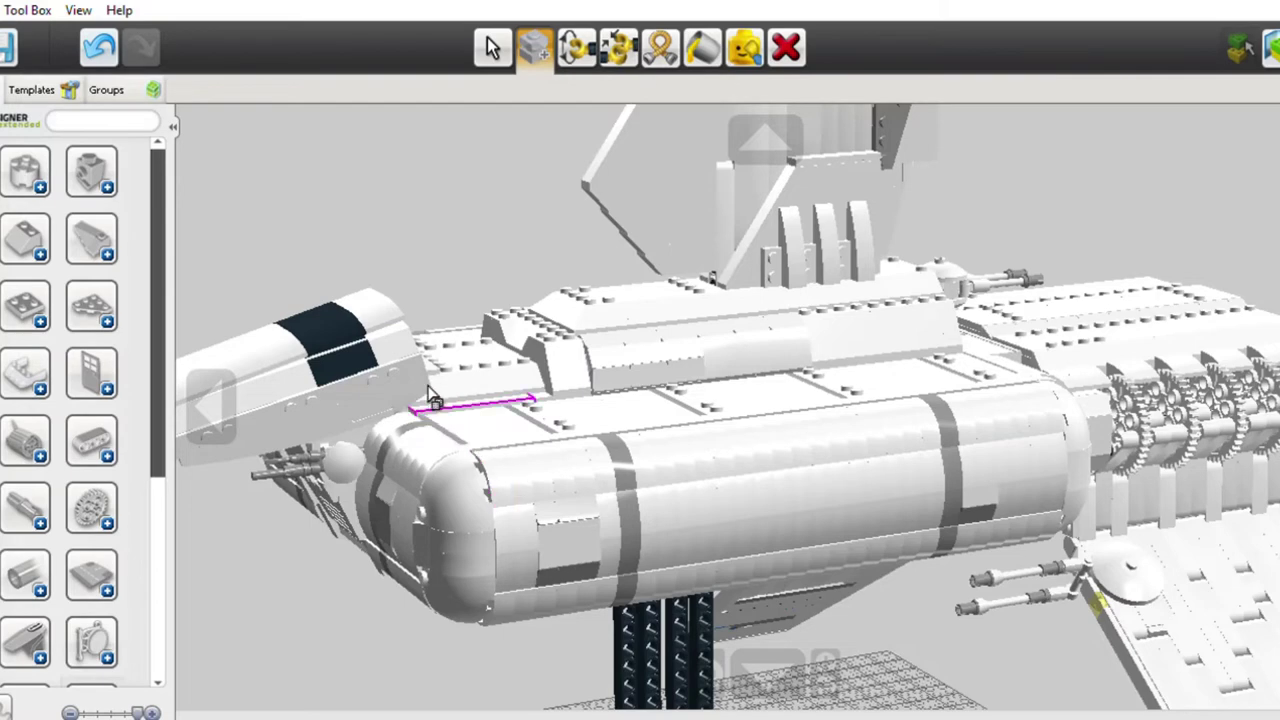
{"action": "right_click_drag", "start_coordinate": [517, 463], "coordinate": [535, 492]}
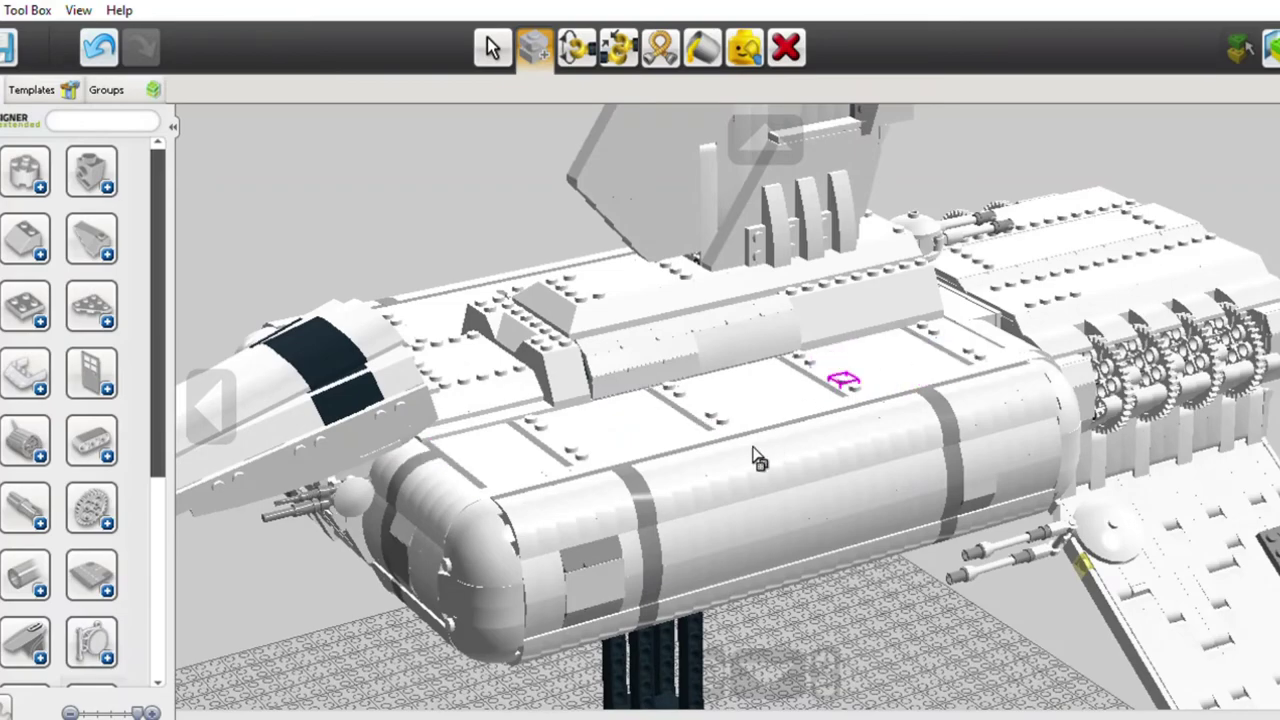
{"action": "right_click_drag", "start_coordinate": [753, 446], "coordinate": [446, 488]}
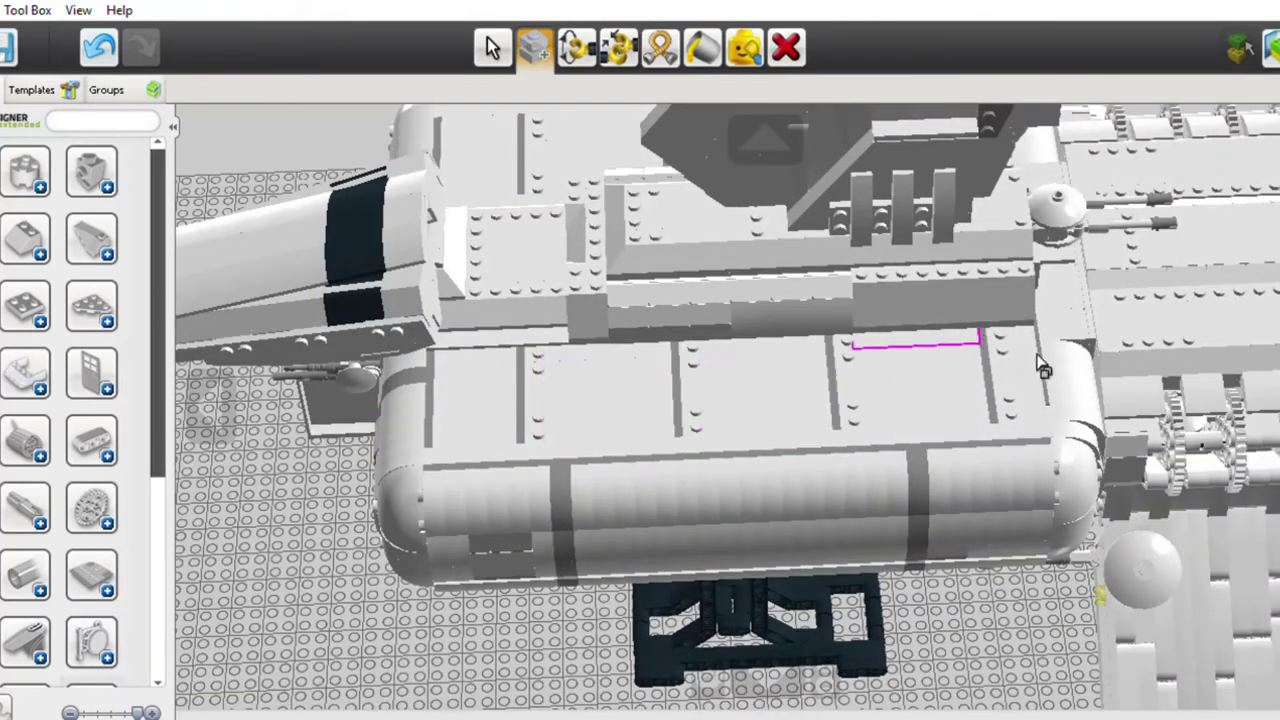
{"action": "right_click_drag", "start_coordinate": [590, 432], "coordinate": [600, 286]}
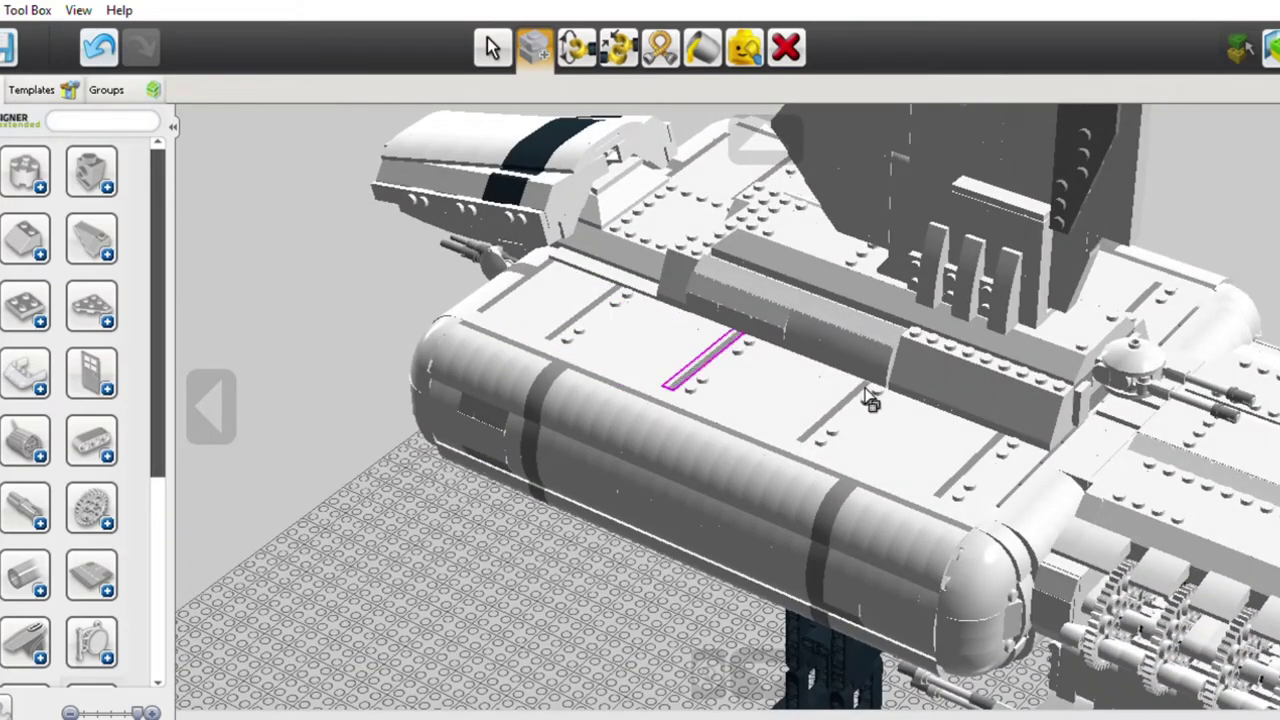
{"action": "right_click_drag", "start_coordinate": [660, 380], "coordinate": [690, 415]}
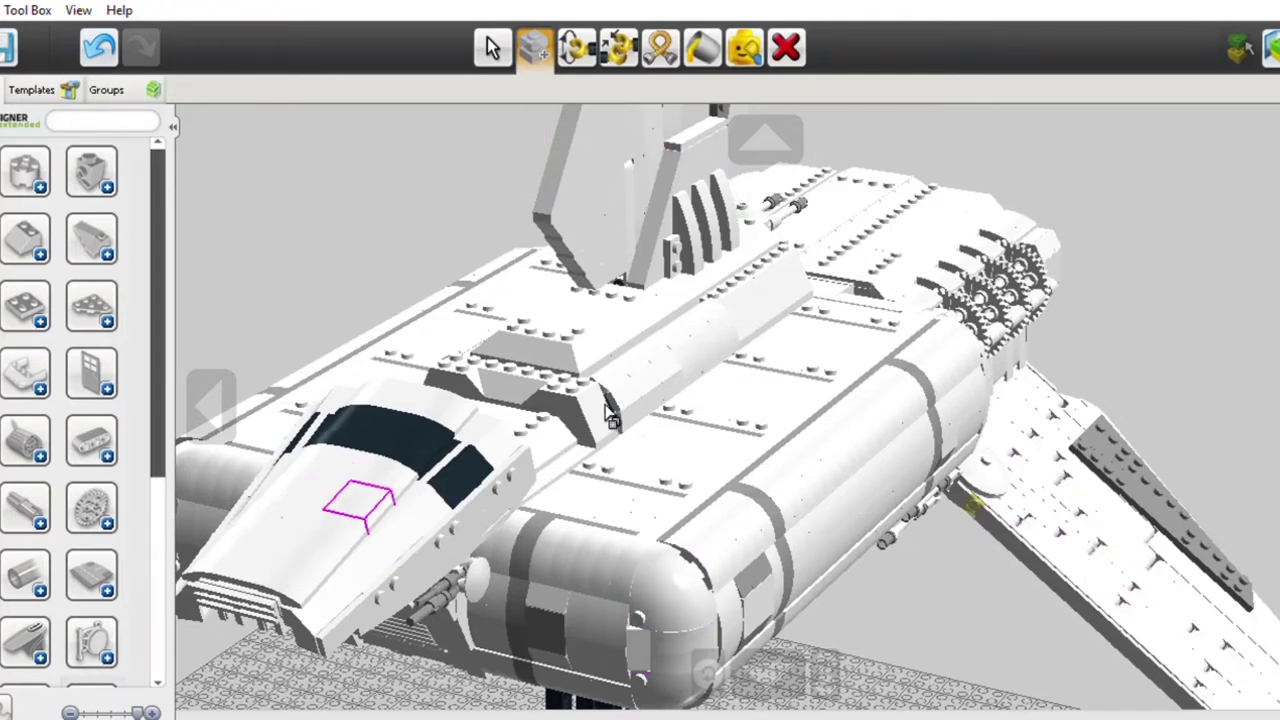
{"action": "right_click_drag", "start_coordinate": [656, 404], "coordinate": [470, 425]}
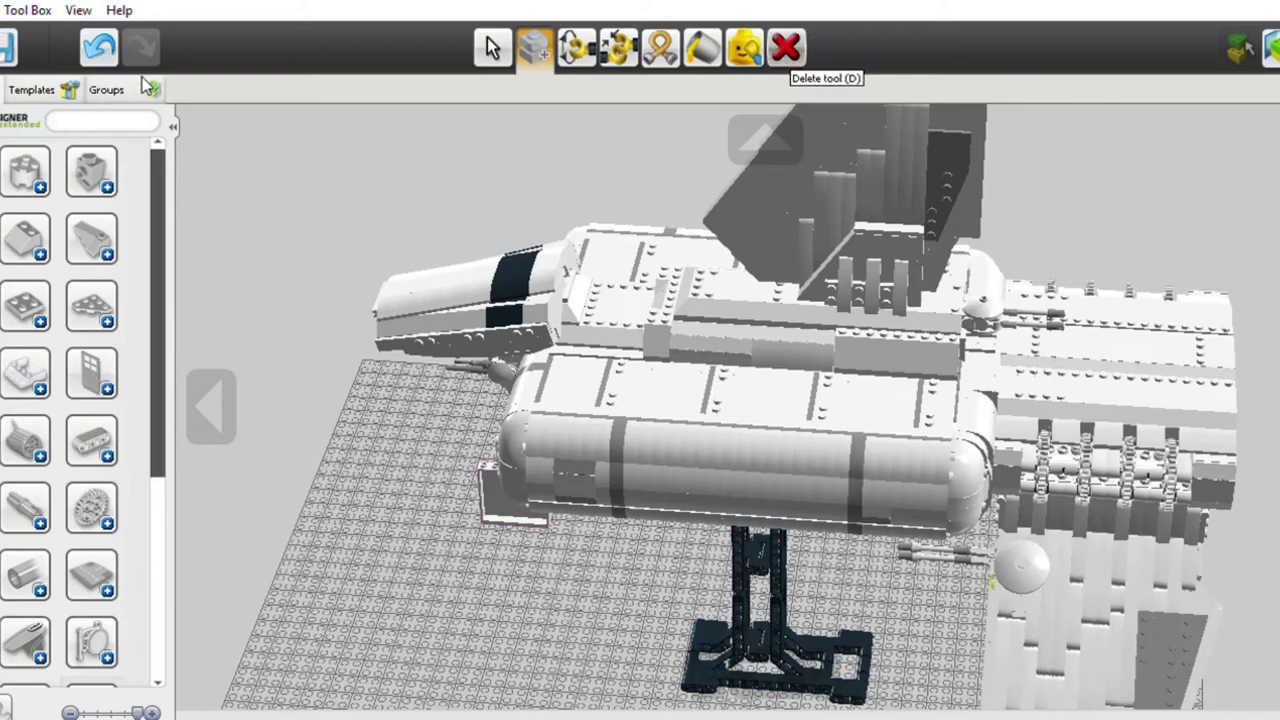
Step: Undo the placement of the cloned hull panel and return to the selection tool
{"action": "left_click", "coordinate": [106, 42]}
{"action": "right_click_drag", "start_coordinate": [397, 434], "coordinate": [462, 366]}
{"action": "left_click", "coordinate": [490, 46]}
Step: Examine the cockpit, top hull panels and rear engine section of the shuttle
{"action": "right_click_drag", "start_coordinate": [505, 135], "coordinate": [545, 130]}
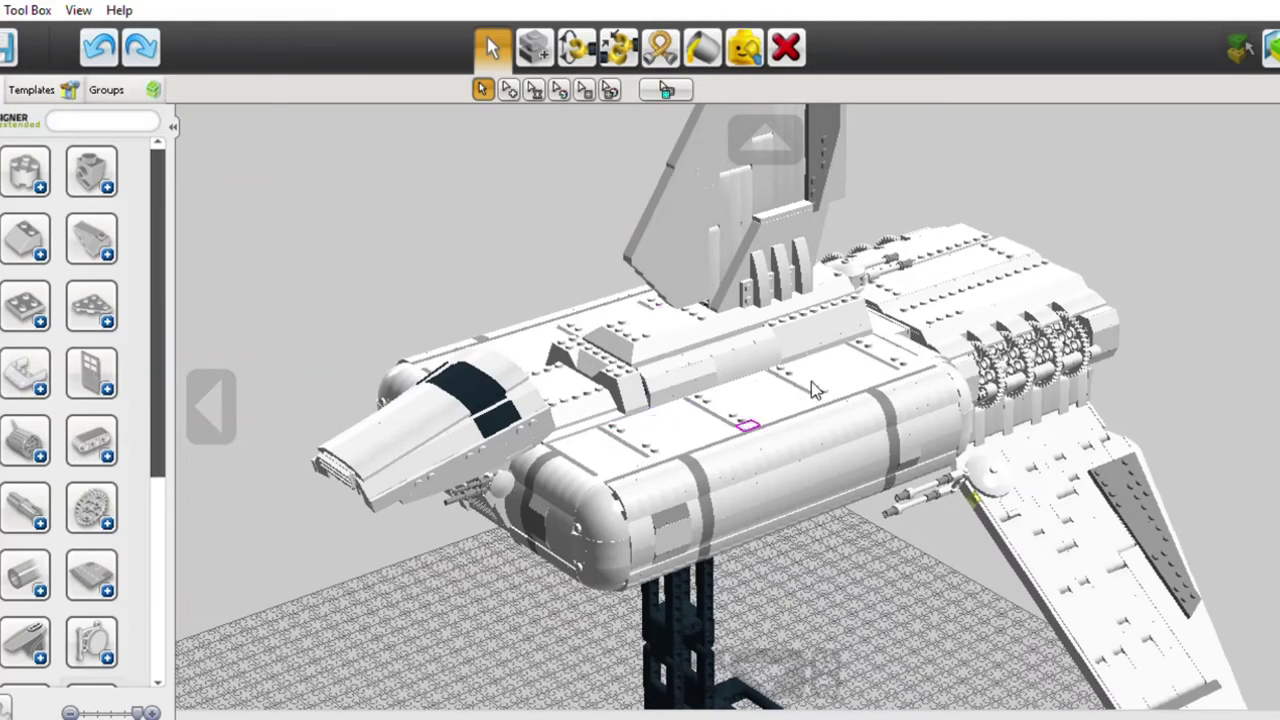
{"action": "right_click_drag", "start_coordinate": [872, 352], "coordinate": [575, 392]}
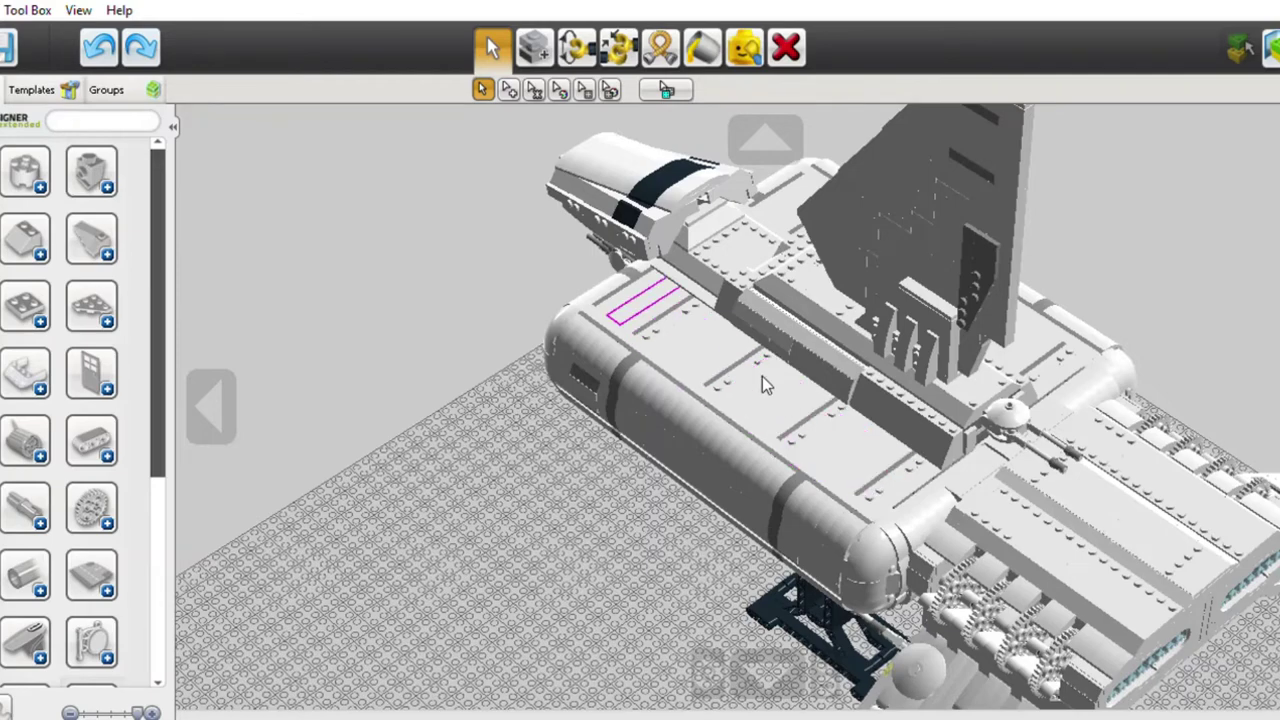
{"action": "right_click_drag", "start_coordinate": [829, 493], "coordinate": [834, 490]}
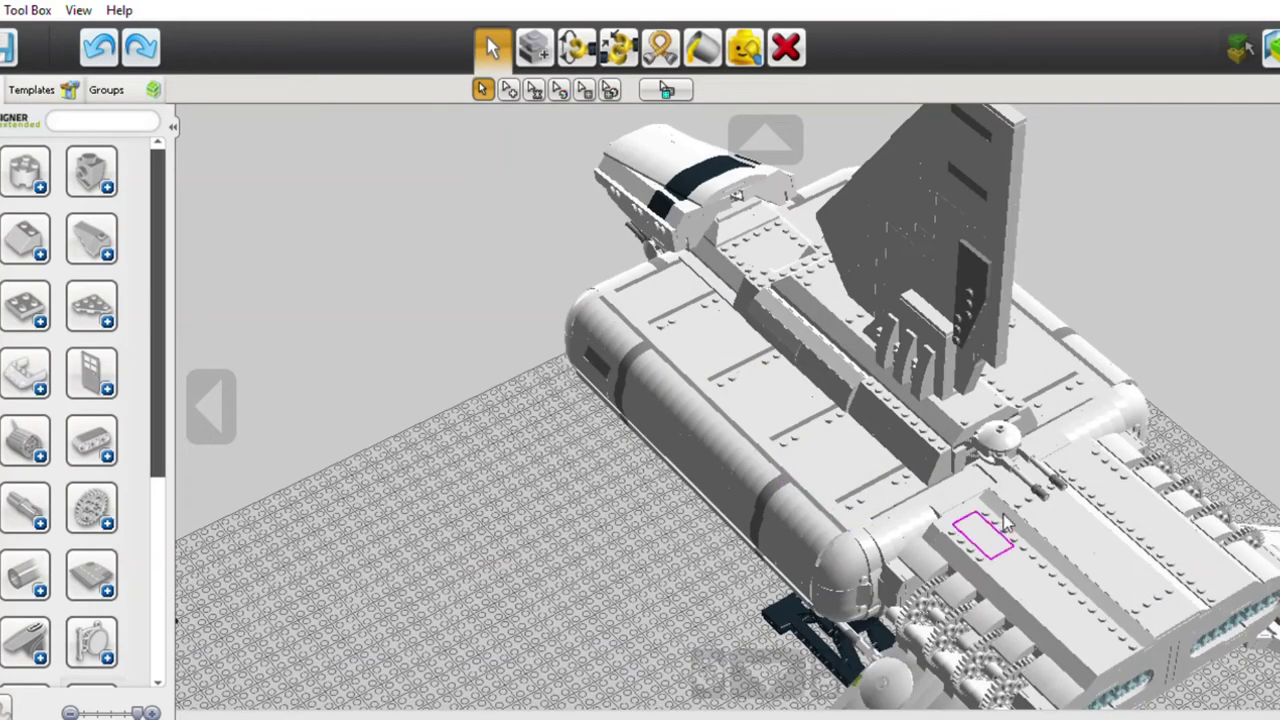
{"action": "right_click", "coordinate": [975, 434]}
{"action": "right_click_drag", "start_coordinate": [1000, 490], "coordinate": [998, 346]}
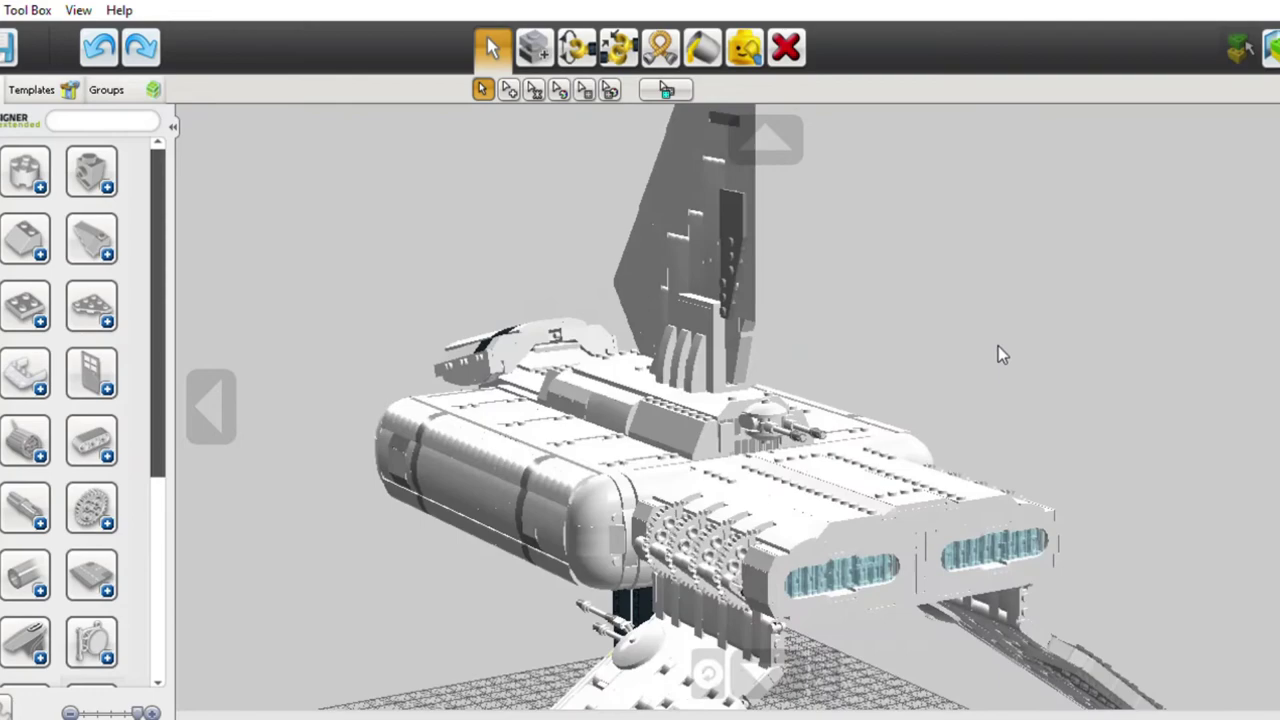
Step: Hide the dome cover of the twin-barrel turret in front of the tail fin and return to the selection tool
{"action": "scroll", "coordinate": [1000, 355], "scroll_direction": "up", "scroll_amount": 10}
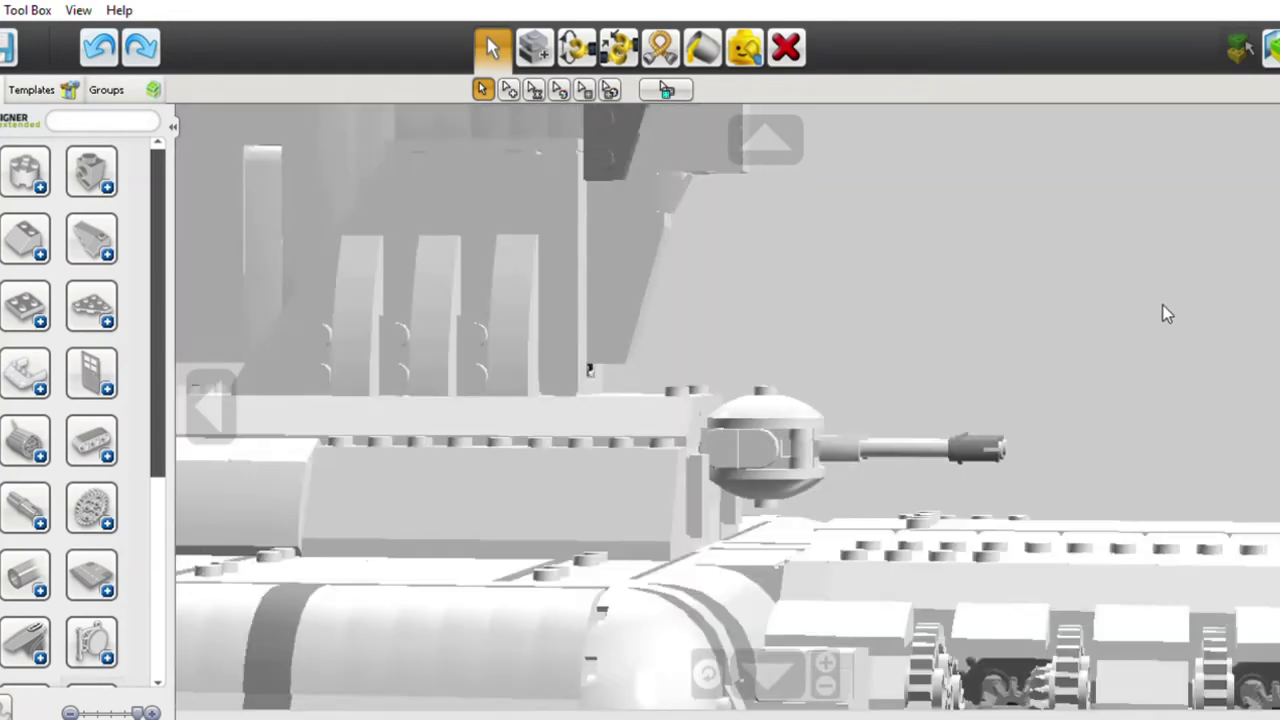
{"action": "right_click_drag", "start_coordinate": [1166, 314], "coordinate": [755, 424]}
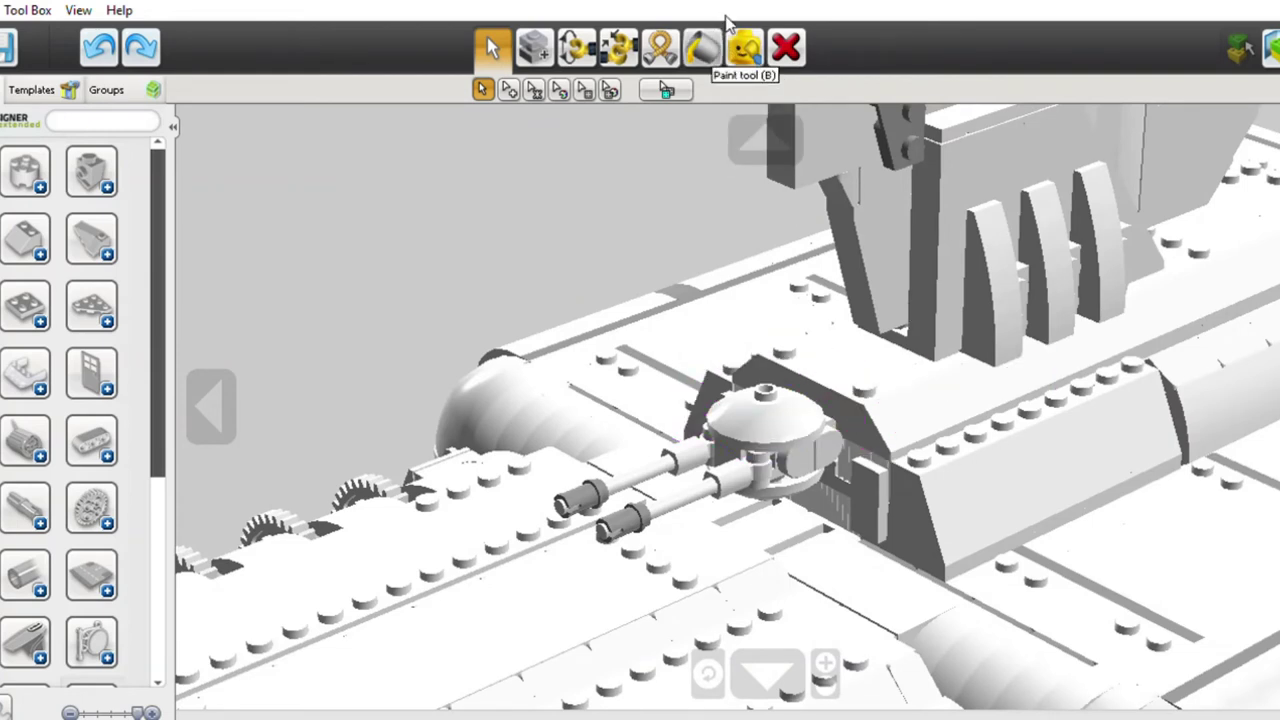
{"action": "left_click", "coordinate": [745, 47]}
{"action": "left_click", "coordinate": [783, 395]}
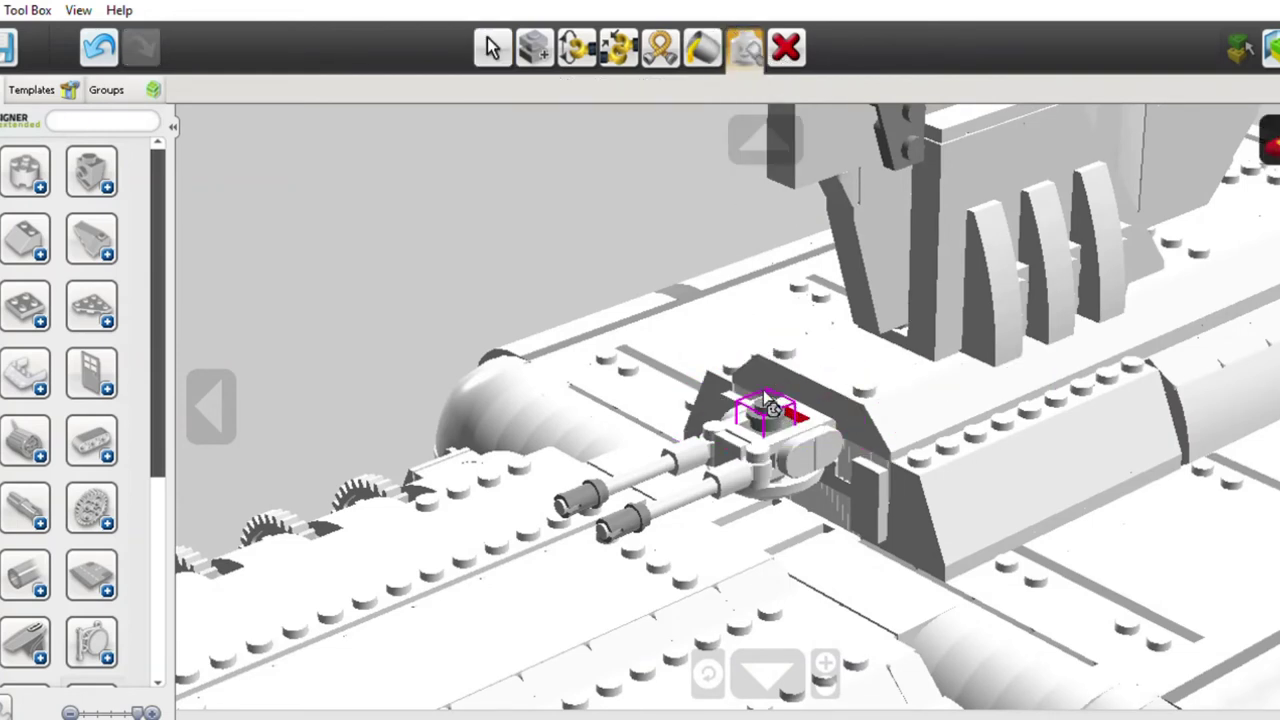
{"action": "right_click_drag", "start_coordinate": [909, 378], "coordinate": [1203, 393]}
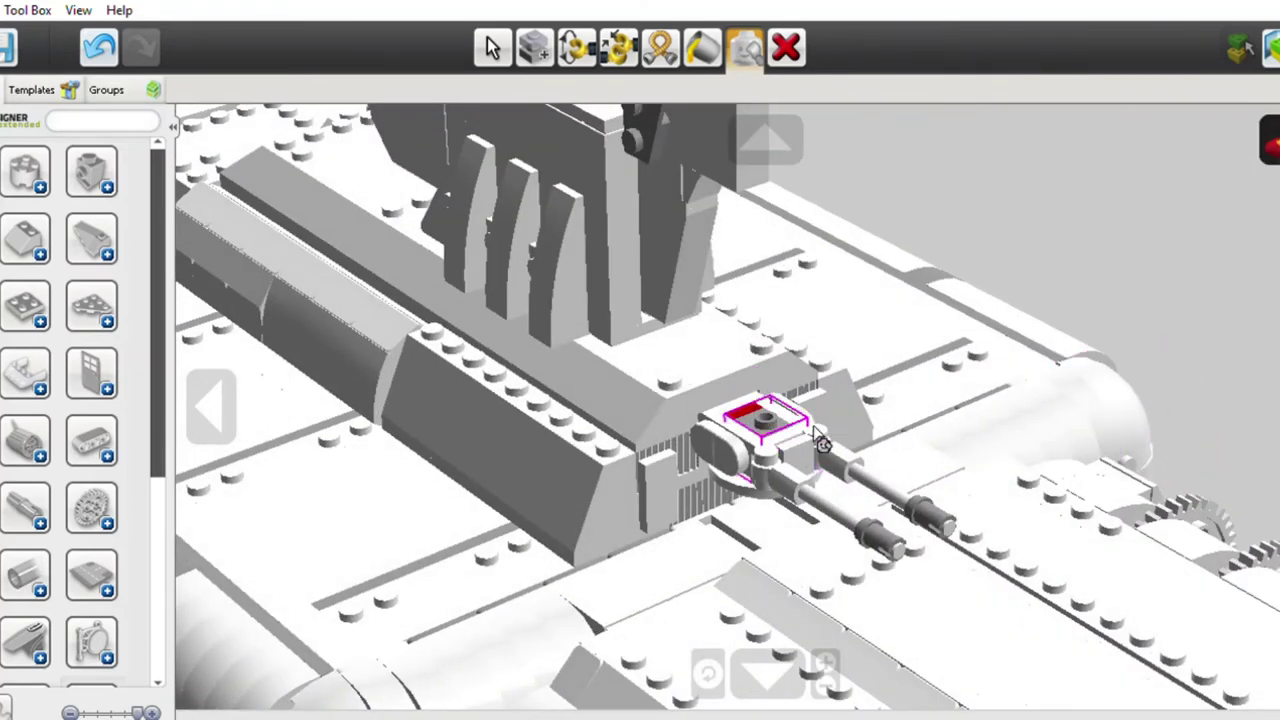
{"action": "left_click", "coordinate": [781, 421]}
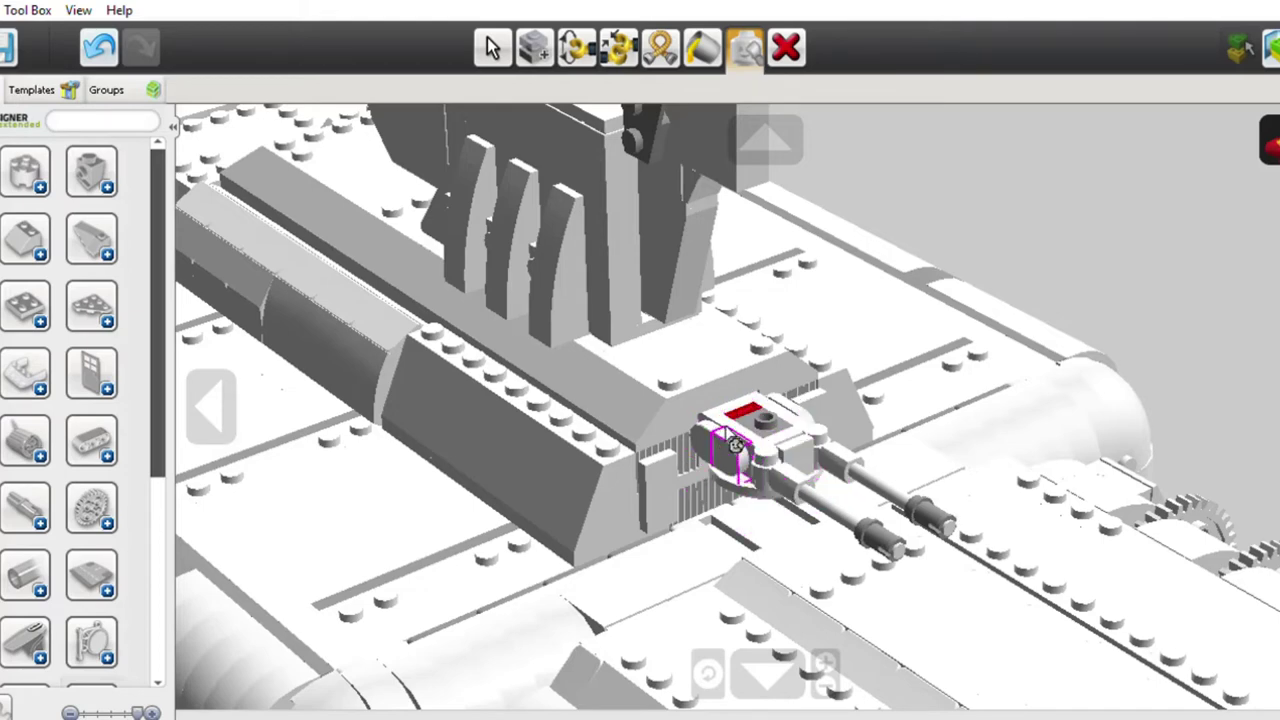
{"action": "right_click_drag", "start_coordinate": [729, 430], "coordinate": [763, 428]}
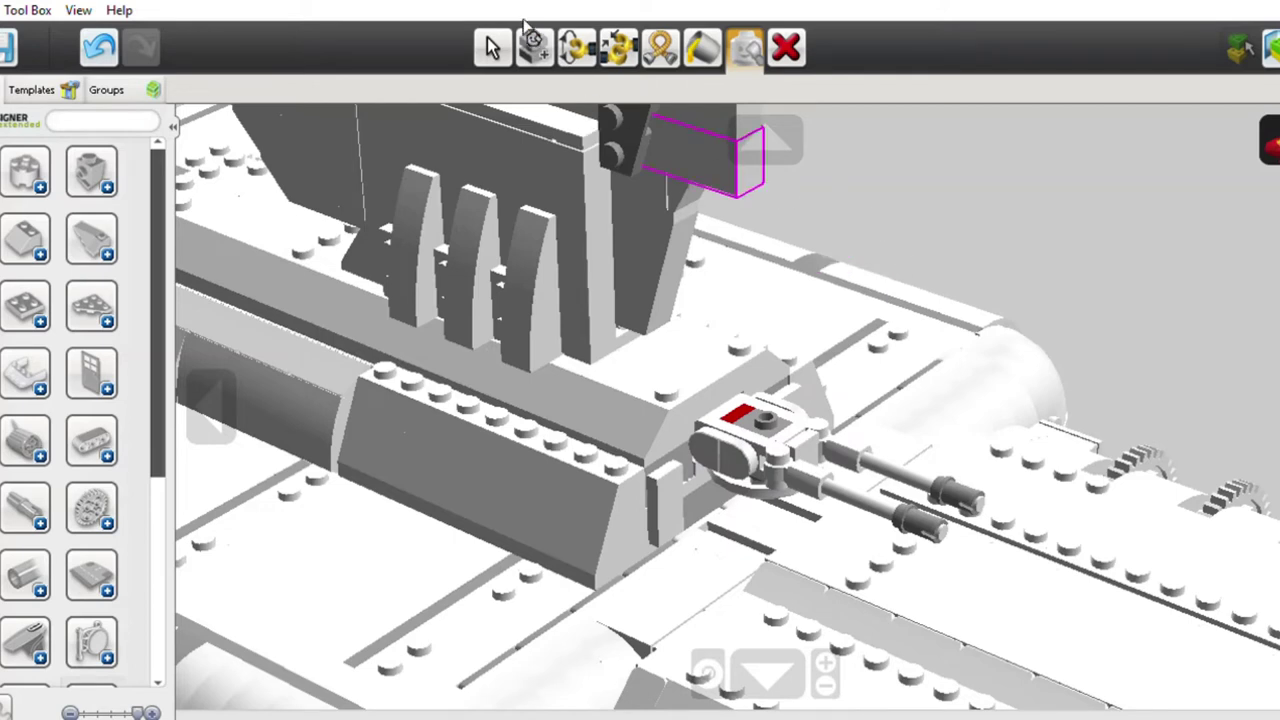
{"action": "left_click", "coordinate": [493, 46]}
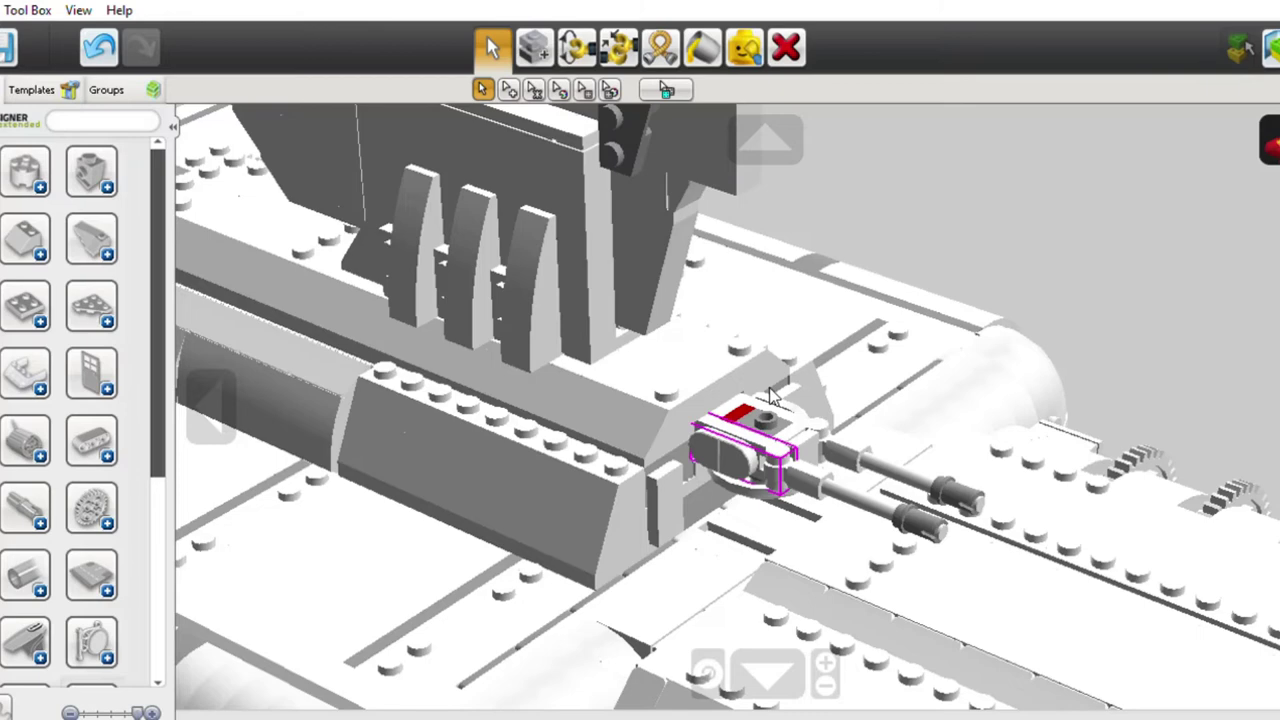
Step: Examine the uncovered turret's inner plates, rounded side pieces and twin gun barrels from the side, front and above
{"action": "right_click_drag", "start_coordinate": [804, 436], "coordinate": [718, 370]}
{"action": "right_click_drag", "start_coordinate": [800, 478], "coordinate": [768, 416]}
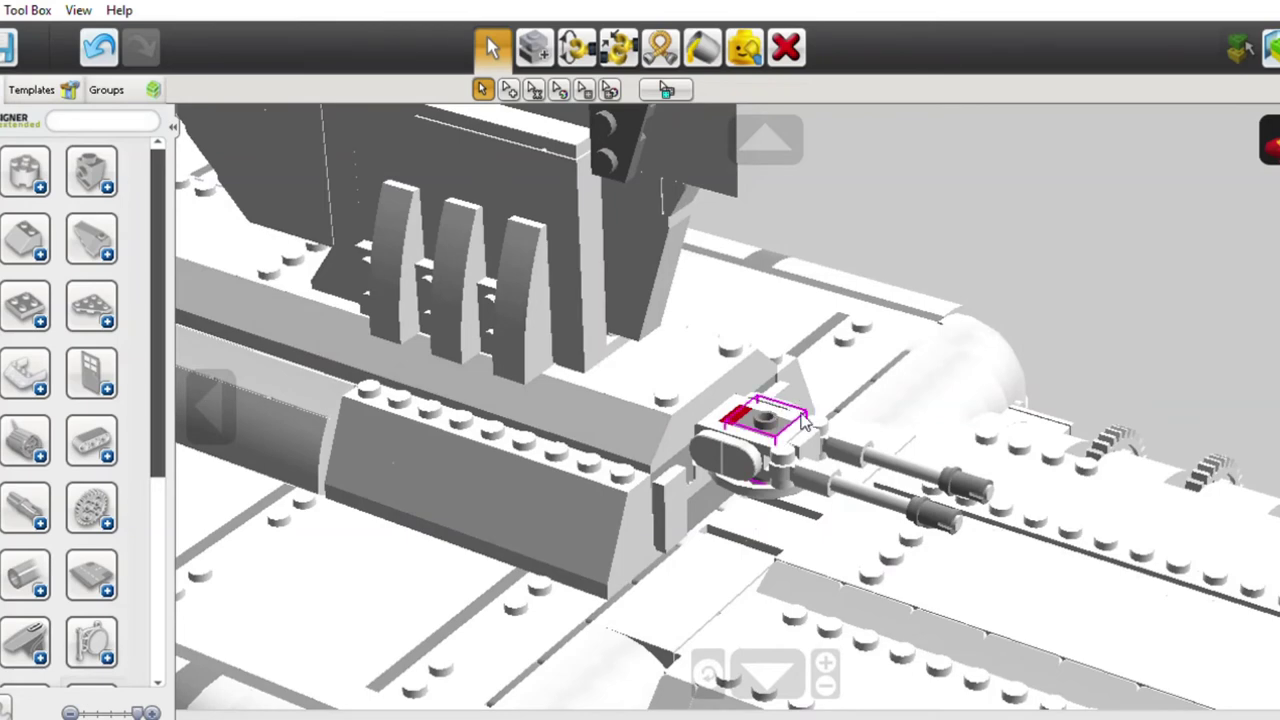
{"action": "mouse_move", "coordinate": [866, 450]}
{"action": "right_mouse_down"}
{"action": "mouse_move", "coordinate": [828, 452]}
{"action": "mouse_move", "coordinate": [884, 445]}
{"action": "right_mouse_up"}
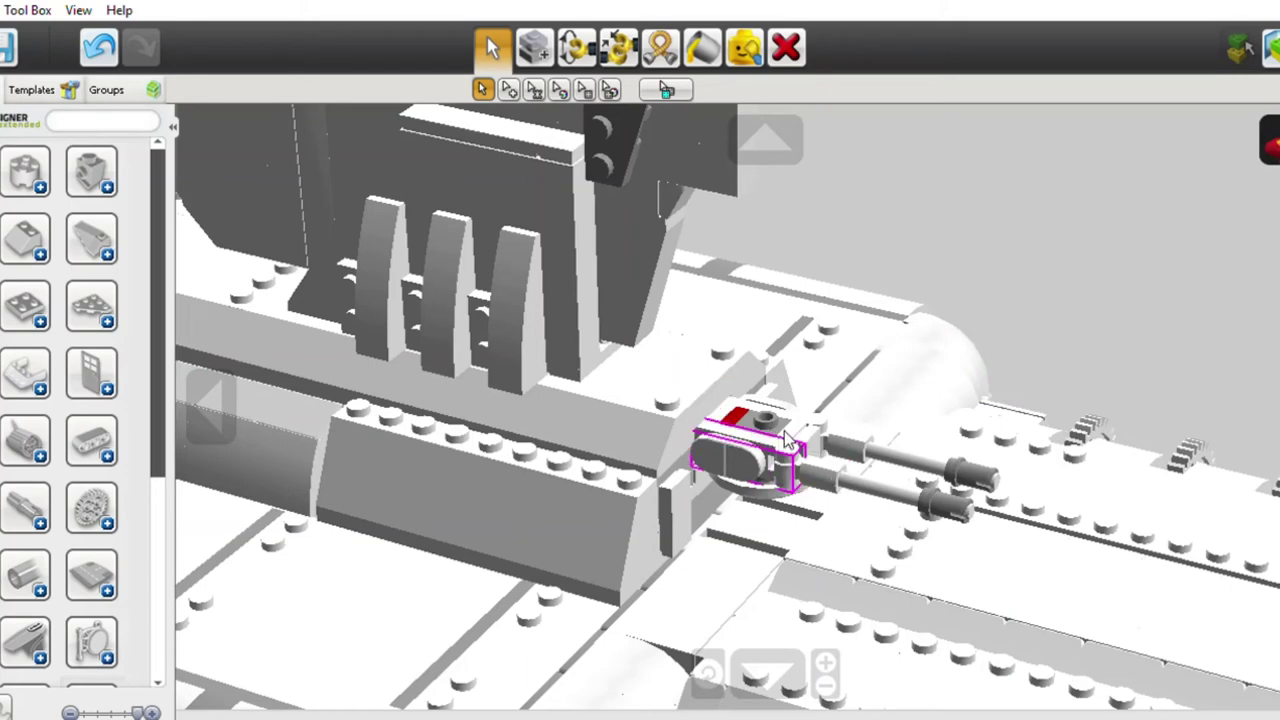
{"action": "right_click_drag", "start_coordinate": [808, 440], "coordinate": [726, 462]}
{"action": "right_click_drag", "start_coordinate": [1058, 468], "coordinate": [905, 540]}
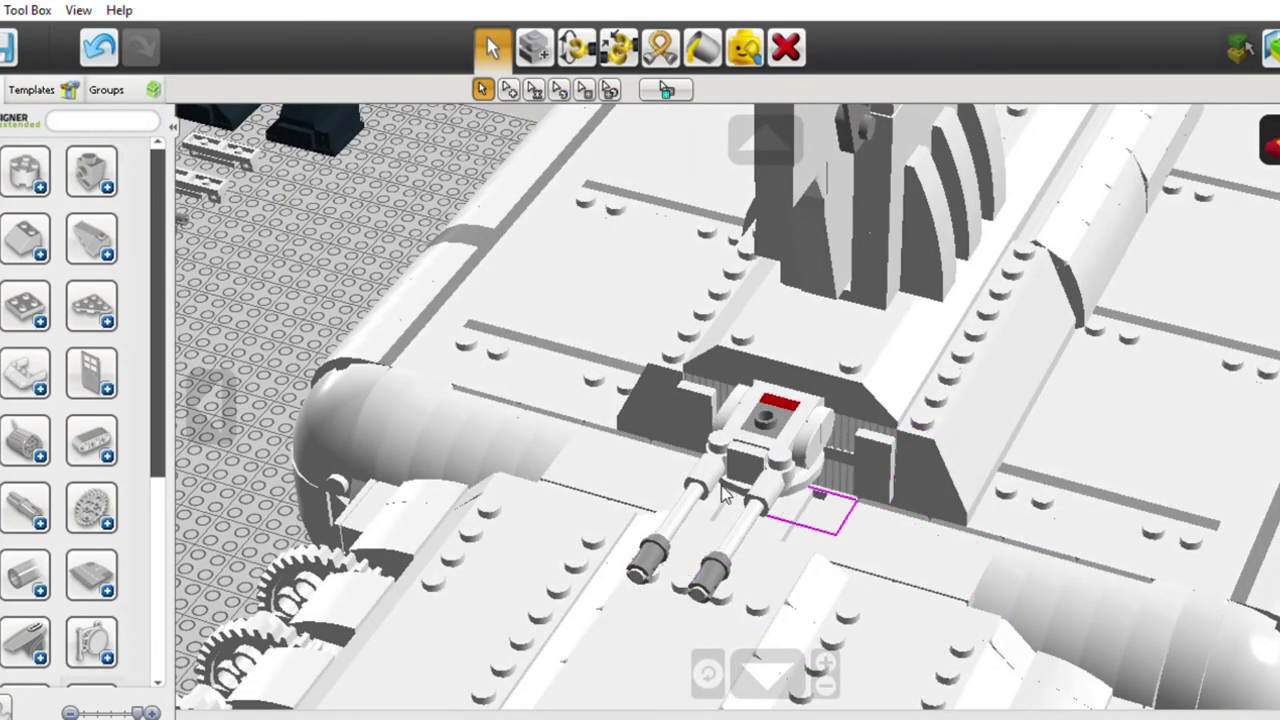
{"action": "right_click_drag", "start_coordinate": [724, 494], "coordinate": [835, 440]}
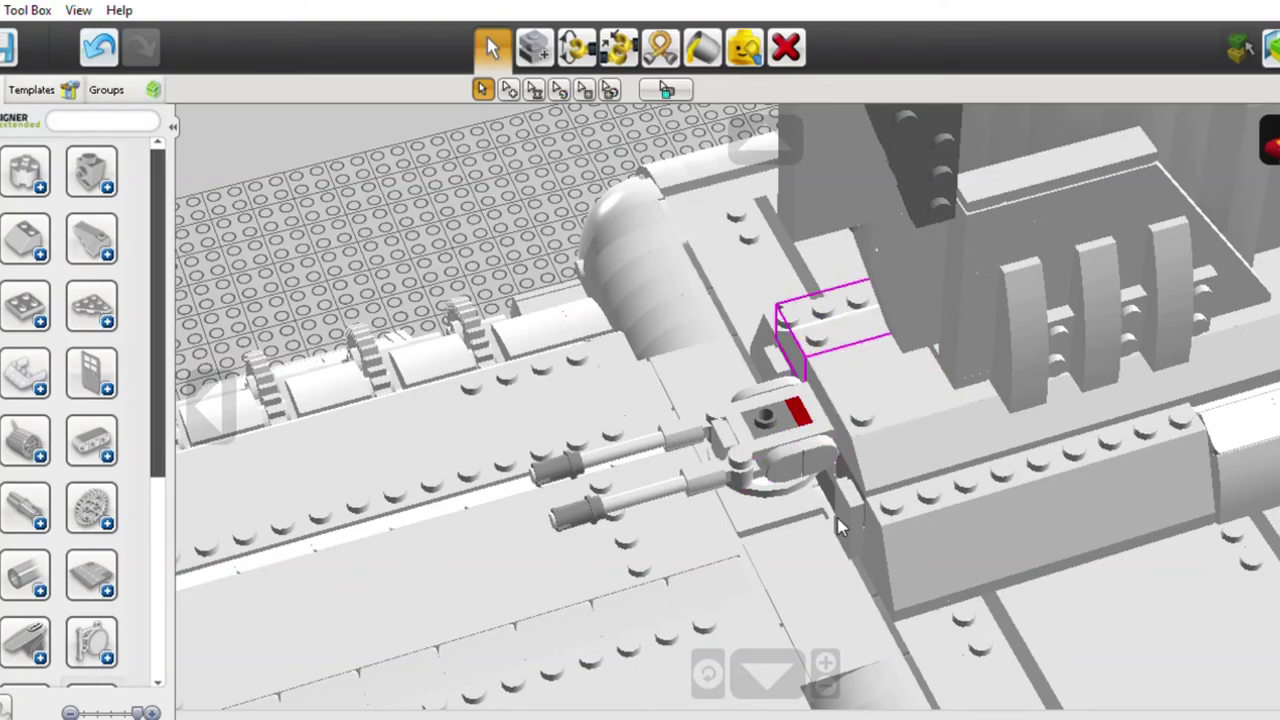
Step: Show all hidden bricks again and turn the shuttle to view its side hull, rear engine section and lower wing gun
{"action": "right_click_drag", "start_coordinate": [868, 375], "coordinate": [1278, 380]}
{"action": "left_click", "coordinate": [1268, 142]}
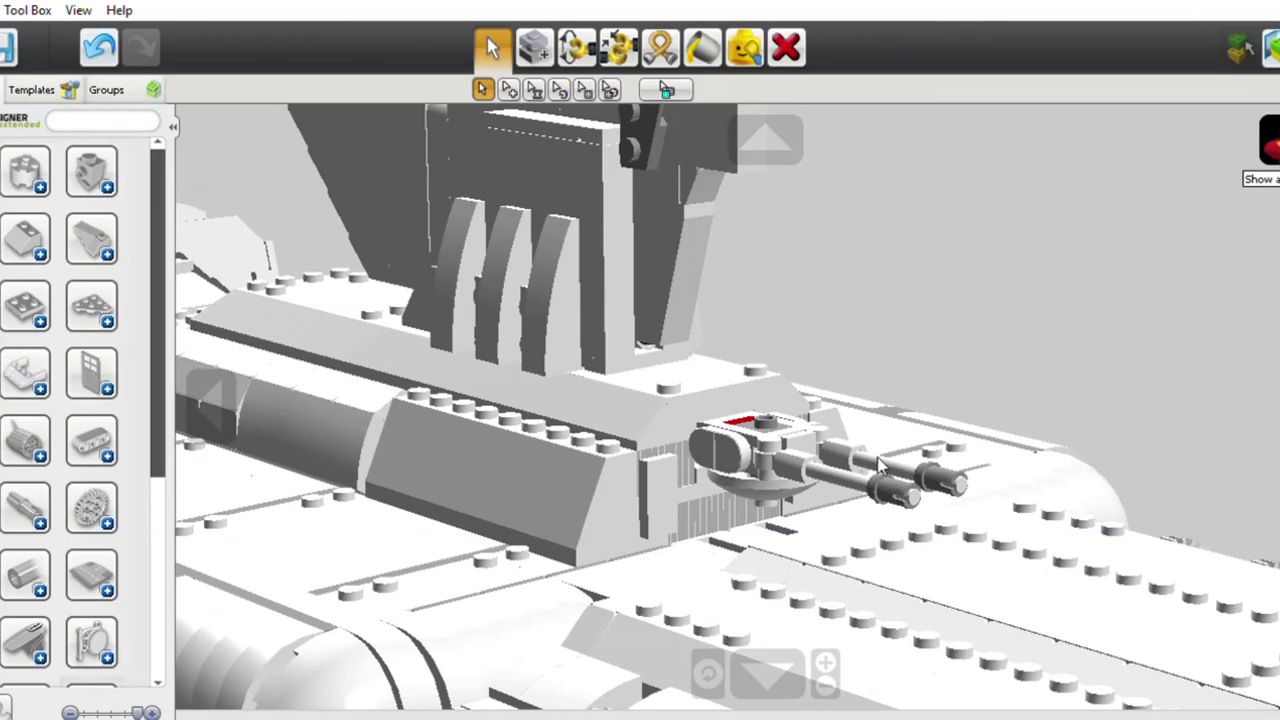
{"action": "right_click_drag", "start_coordinate": [991, 506], "coordinate": [737, 584]}
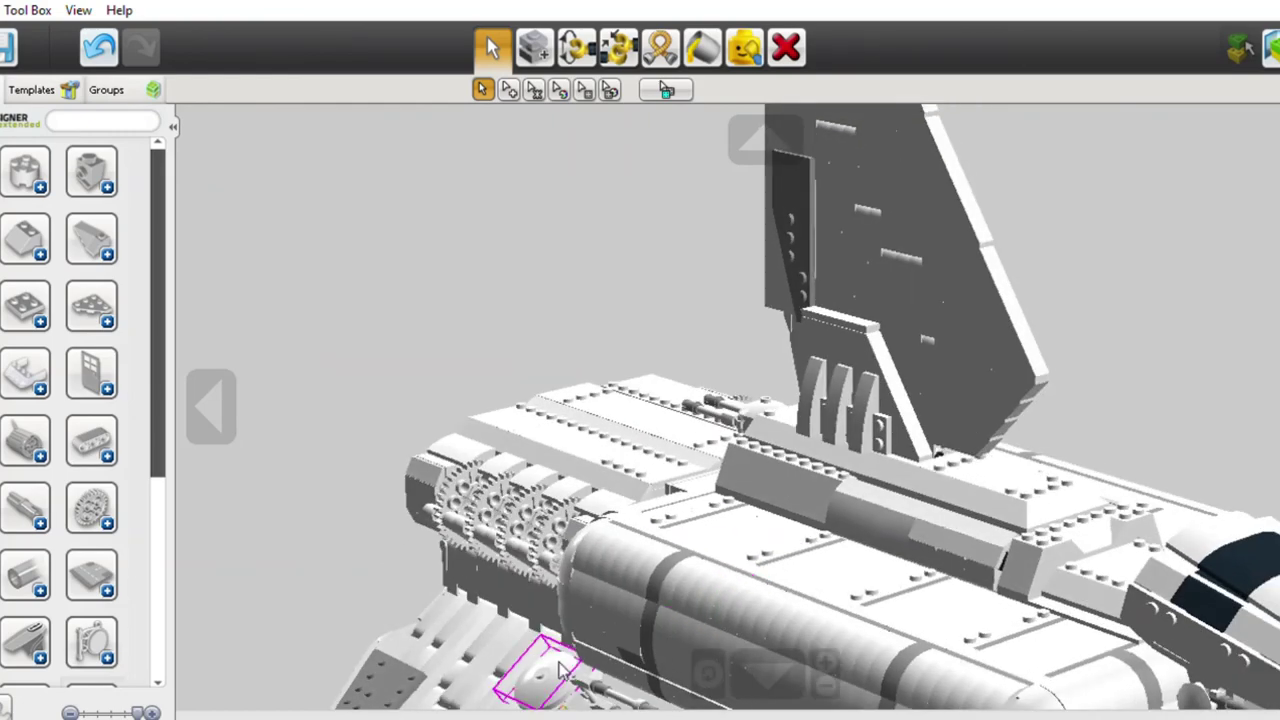